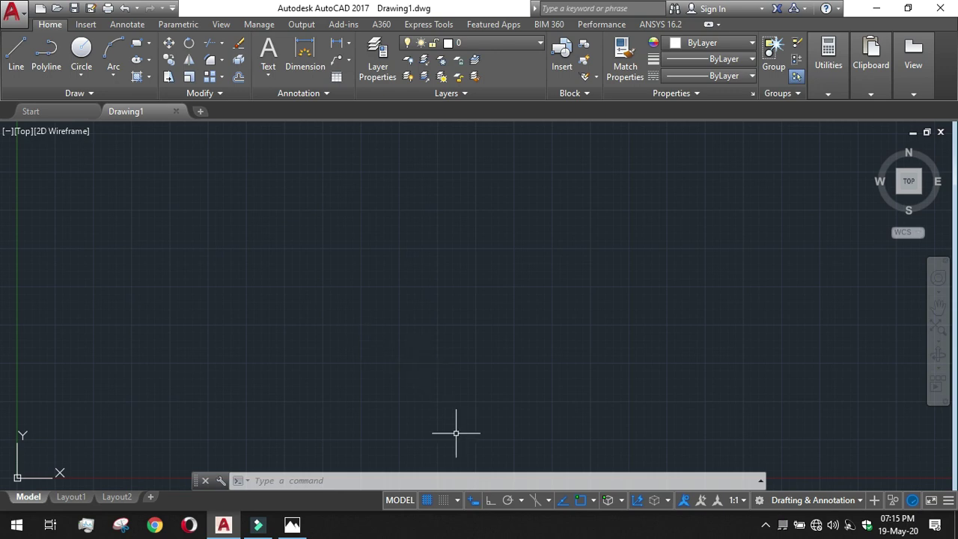
# Step: Turn on Ortho mode and draw a 15-unit horizontal line from the origin 0,0 in the positive X direction
pyautogui.click(490, 501)
pyautogui.click(15, 60)
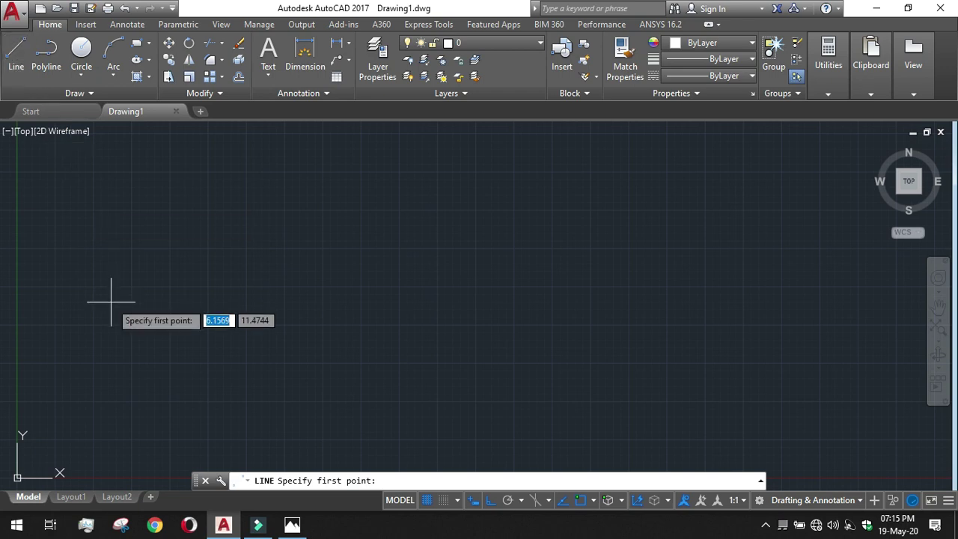
pyautogui.write('0')
pyautogui.press('Tab')
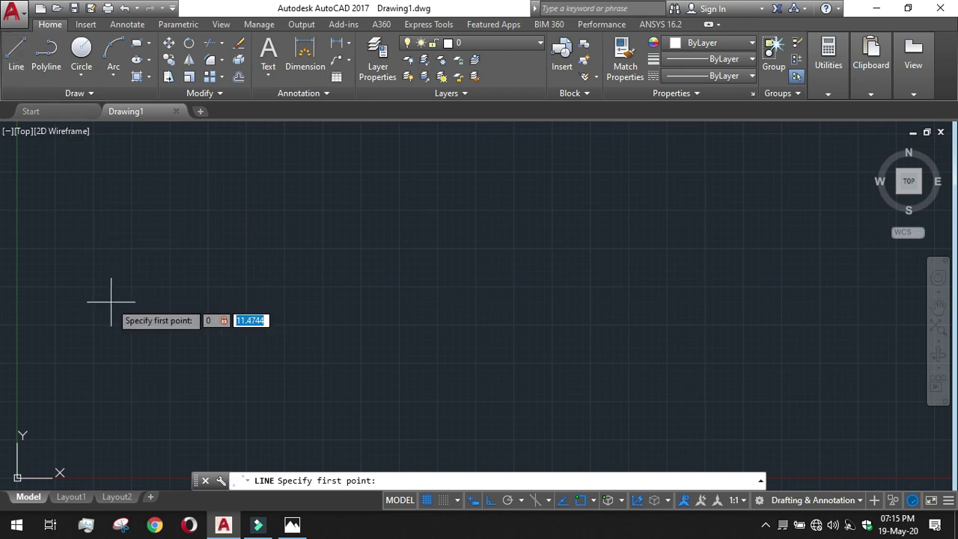
pyautogui.write('0')
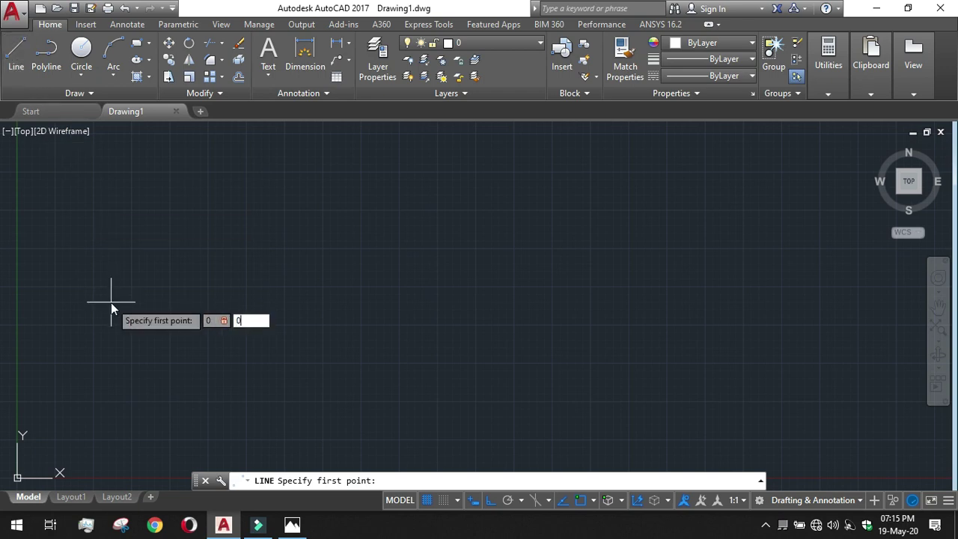
pyautogui.press('Return')
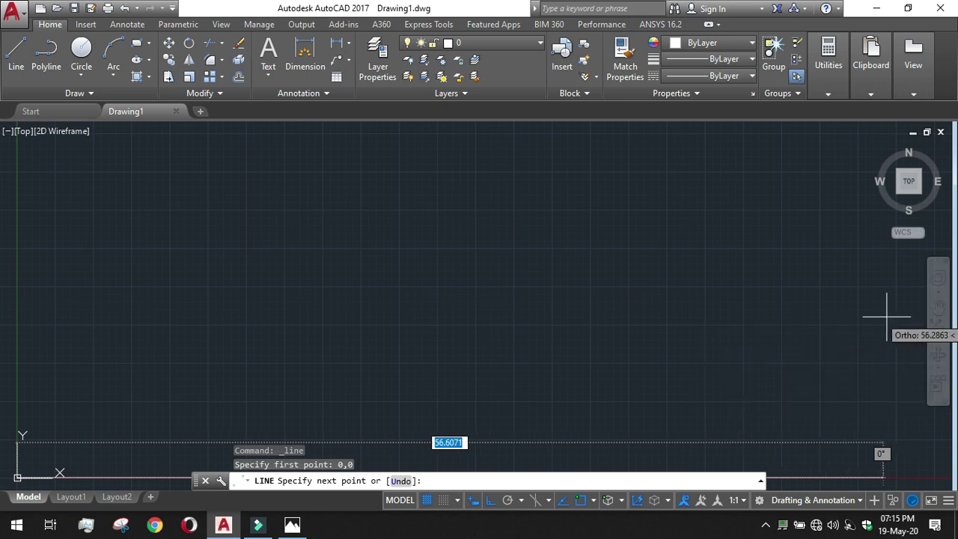
pyautogui.click(938, 307)
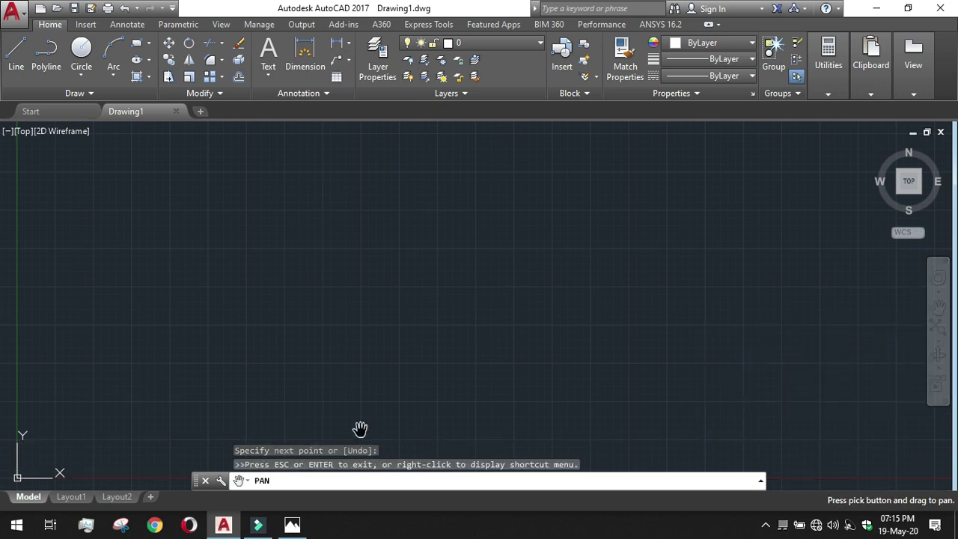
pyautogui.moveTo(359, 429)
pyautogui.mouseDown()
pyautogui.moveTo(406, 342)
pyautogui.moveTo(535, 312)
pyautogui.moveTo(557, 352)
pyautogui.mouseUp()
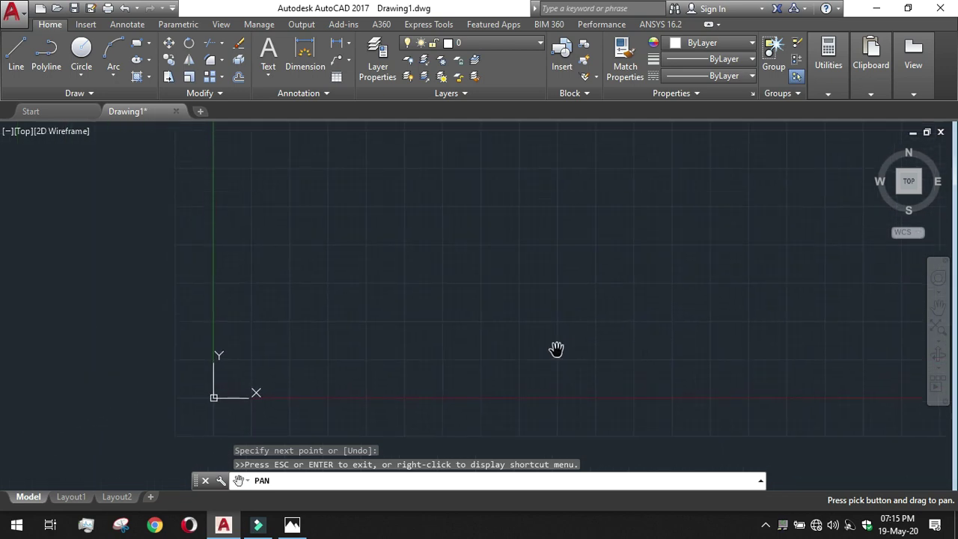
pyautogui.press('Escape')
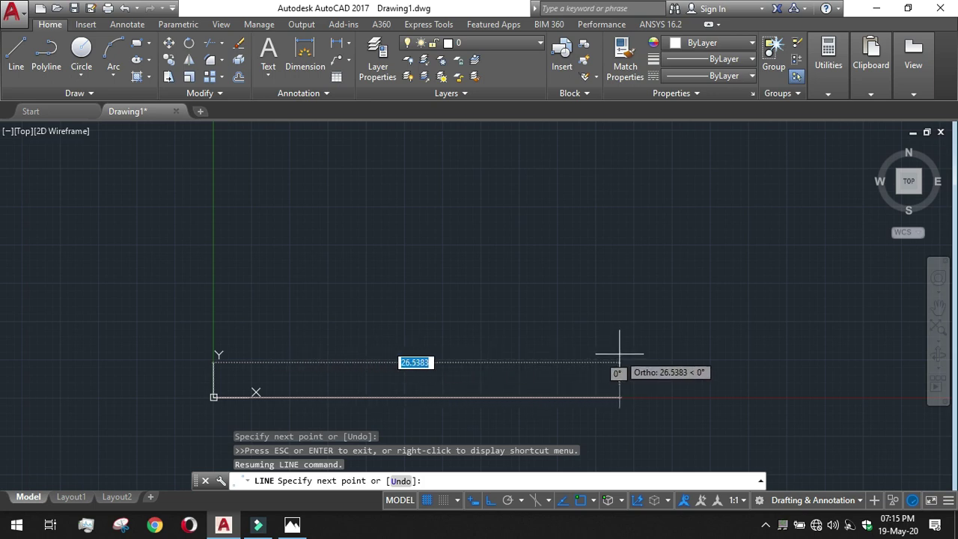
pyautogui.write('15')
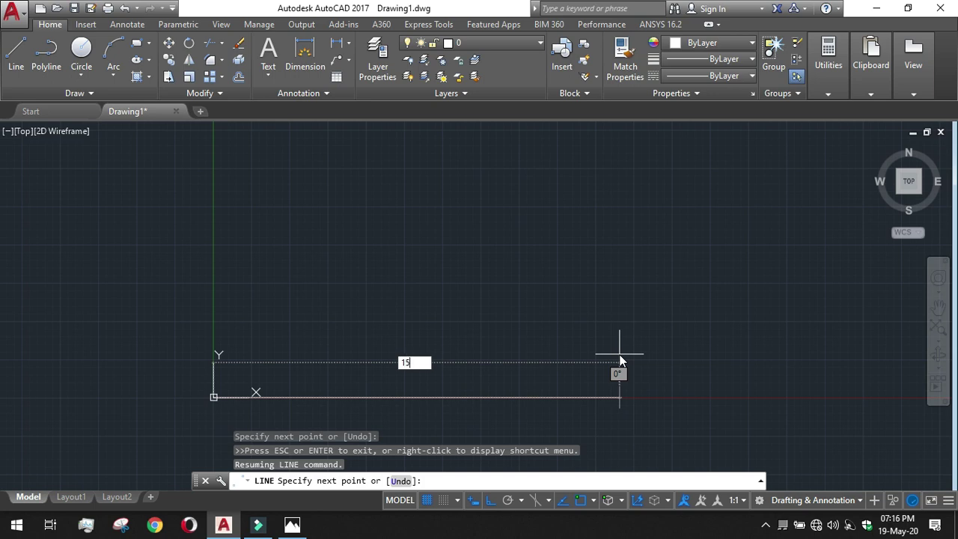
pyautogui.press('Return')
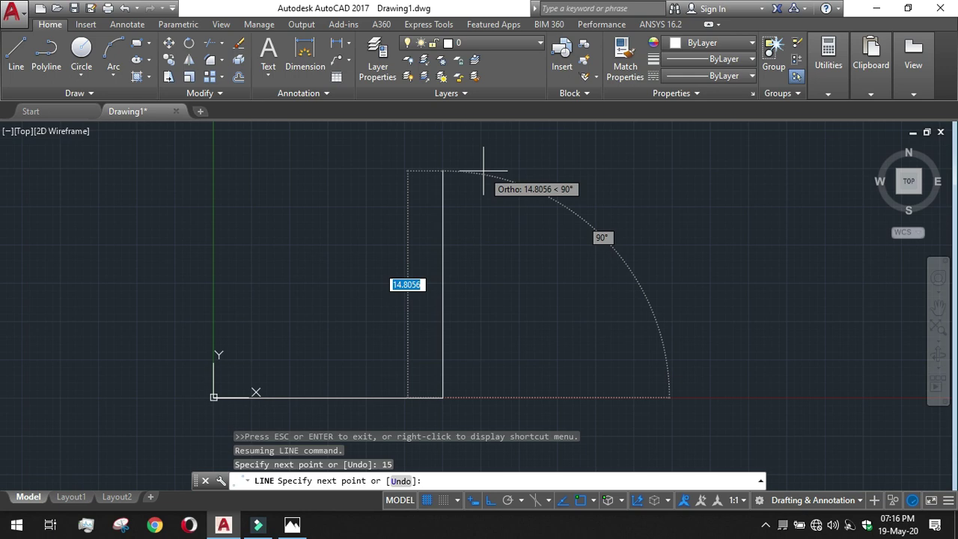
# Step: Continue the line 10 units vertically up and 25 units horizontally to the right for the notch's side and top
pyautogui.write('10')
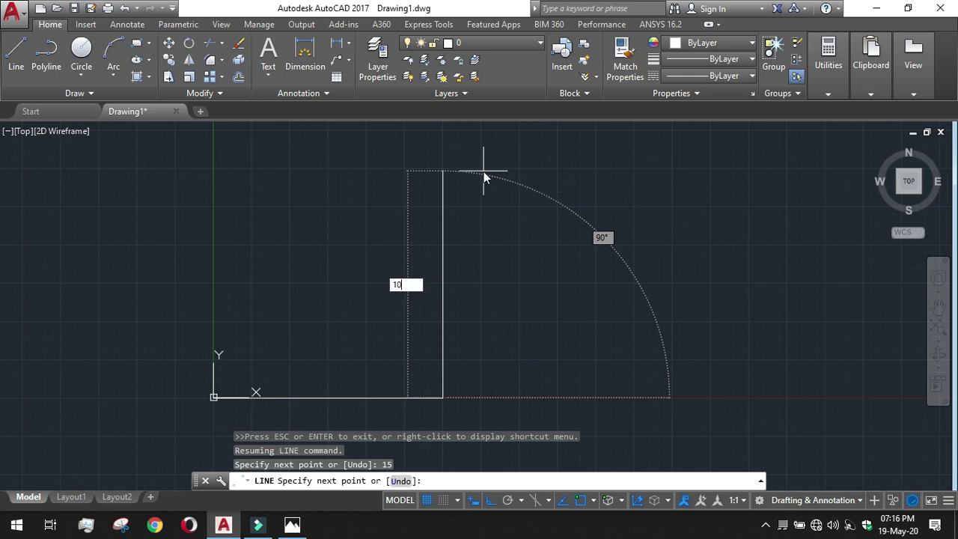
pyautogui.press('Return')
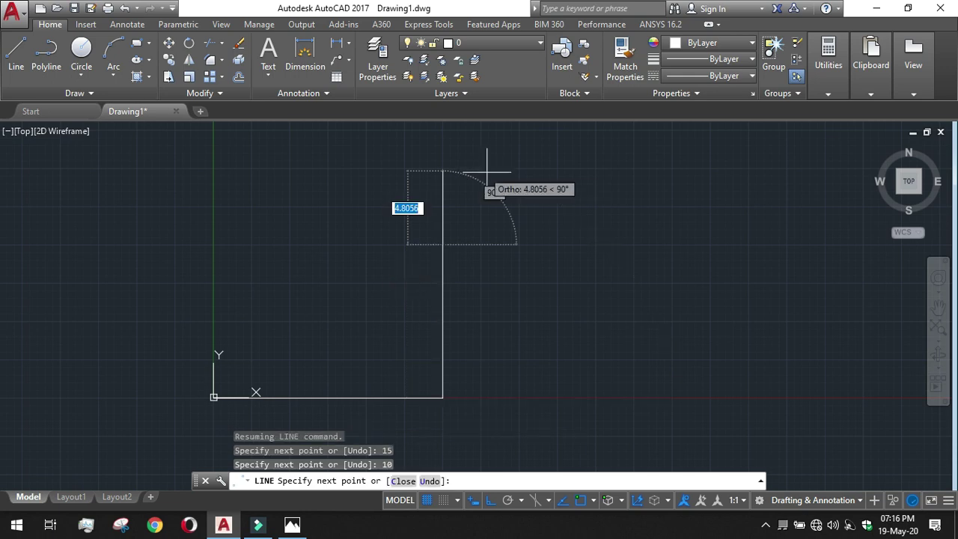
pyautogui.write('25')
pyautogui.press('Return')
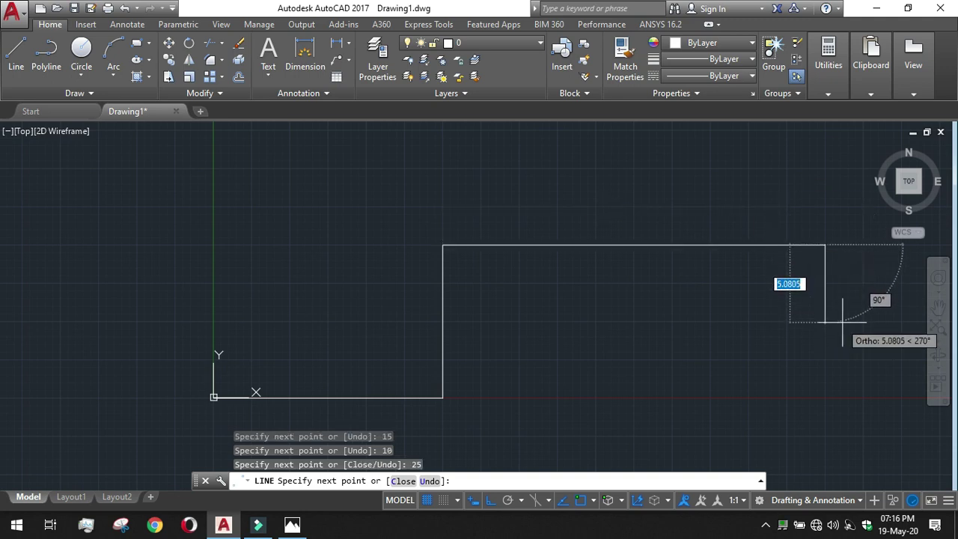
# Step: Continue the outline 10 units straight down to close the notch and 40 units right along the base
pyautogui.click(938, 341)
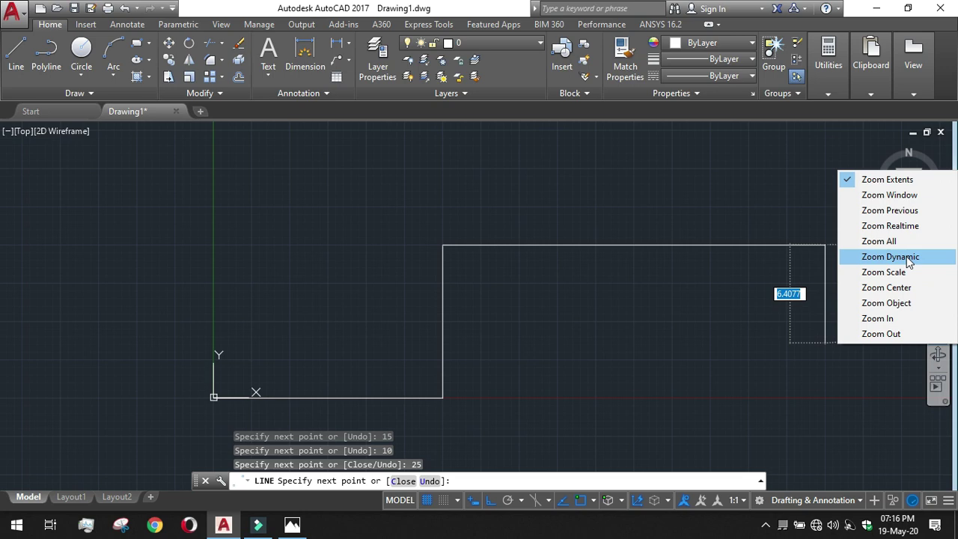
pyautogui.click(884, 336)
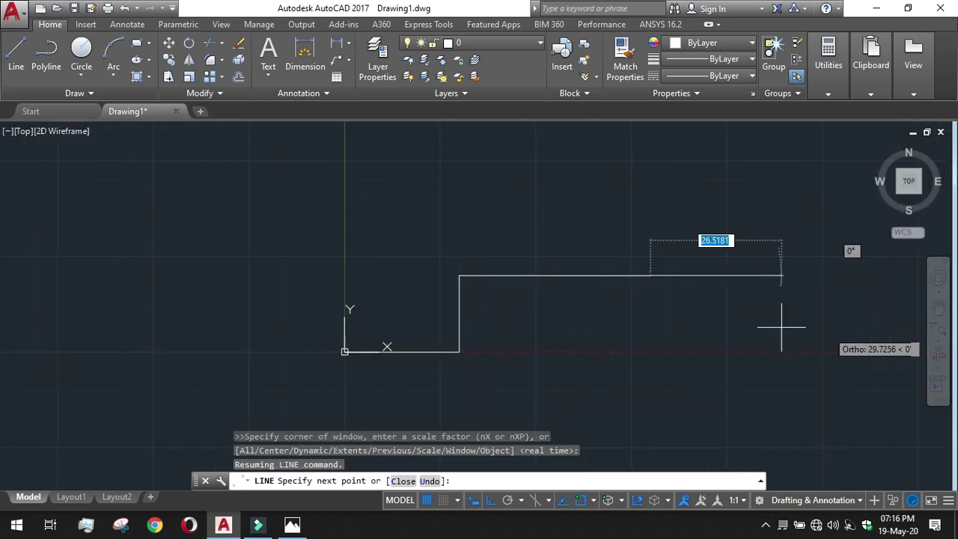
pyautogui.click(940, 334)
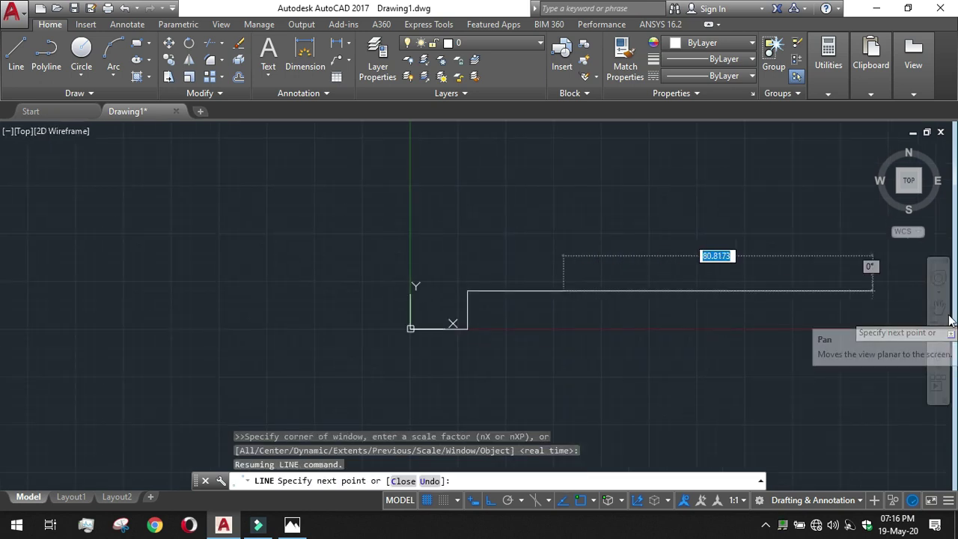
pyautogui.click(946, 319)
pyautogui.moveTo(801, 308); pyautogui.dragTo(631, 357)
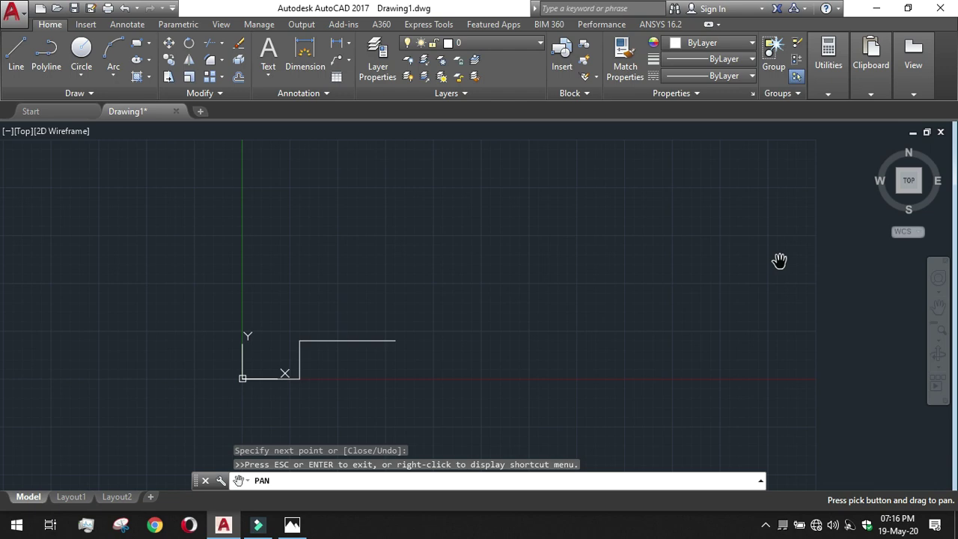
pyautogui.press('Escape')
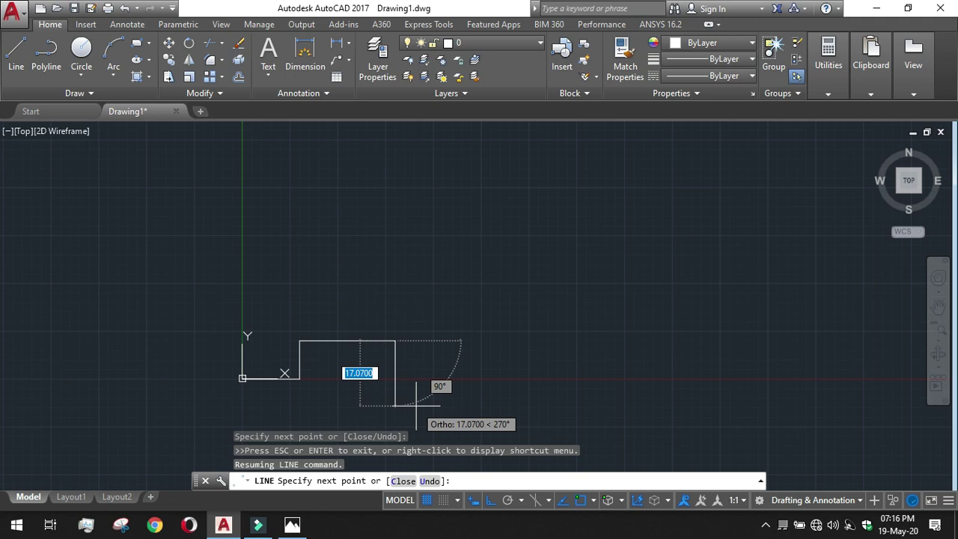
pyautogui.write('10')
pyautogui.press('Return')
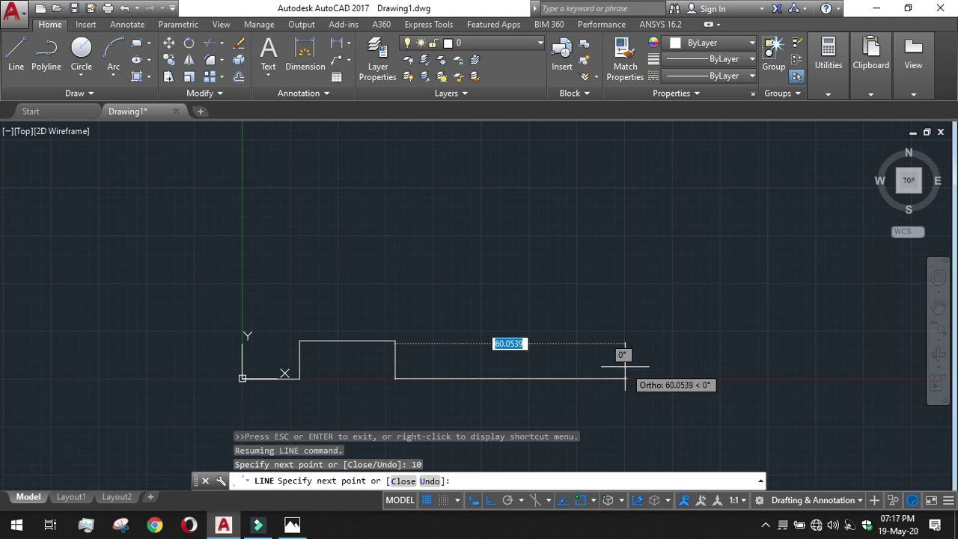
pyautogui.write('40')
pyautogui.press('Return')
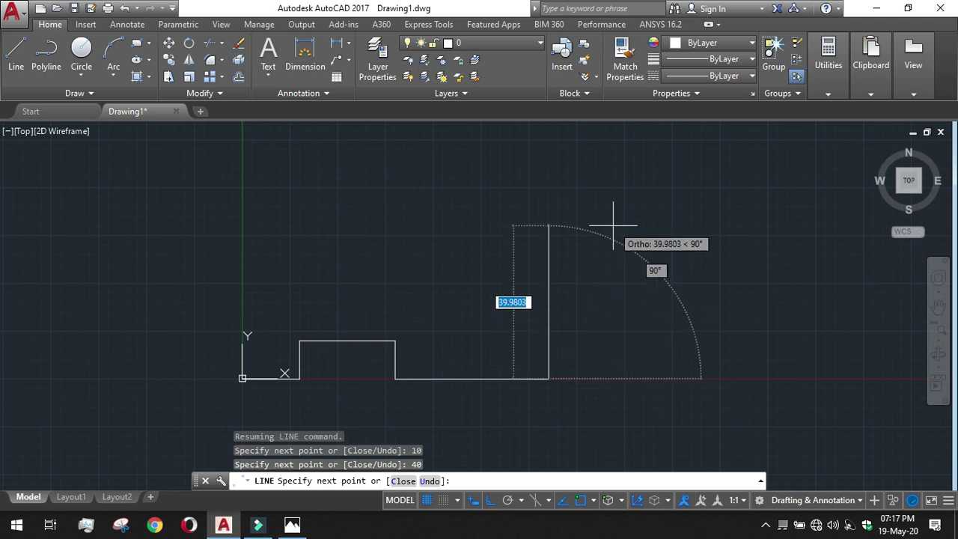
# Step: Continue the outline 25 units straight up and 20 units left, and end the line there
pyautogui.write('25')
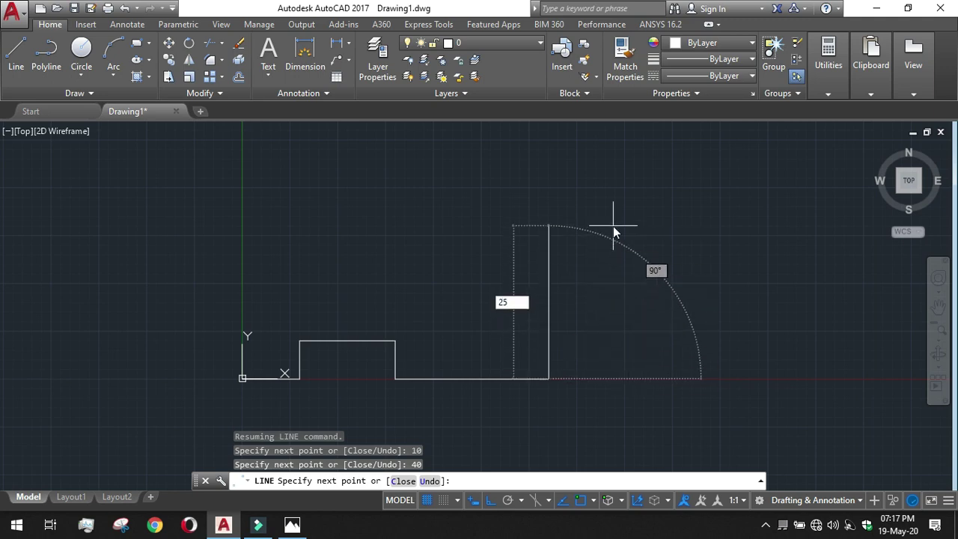
pyautogui.press('Return')
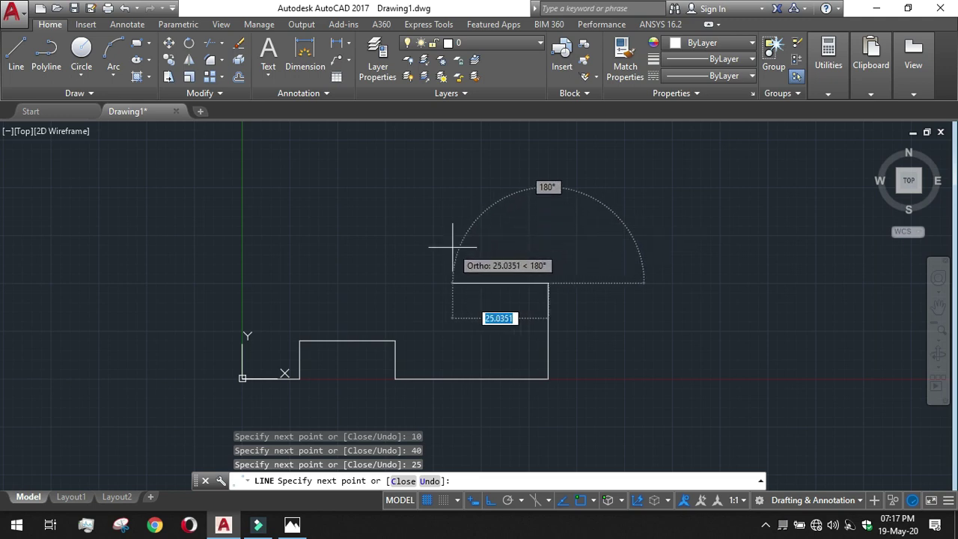
pyautogui.write('20')
pyautogui.press('Return')
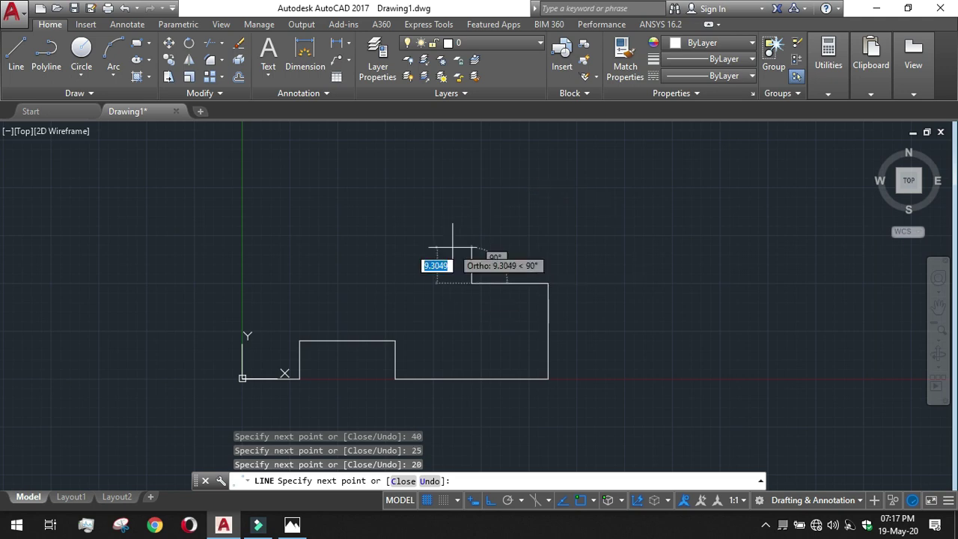
pyautogui.press('Return')
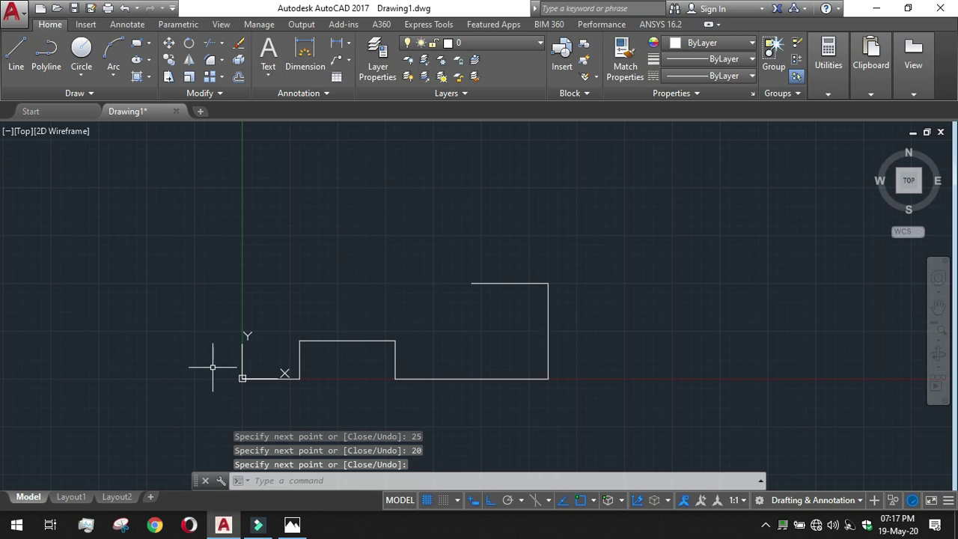
# Step: Draw a new line from the origin 0,0, going 50 units straight up and 40 units to the right
pyautogui.click(17, 54)
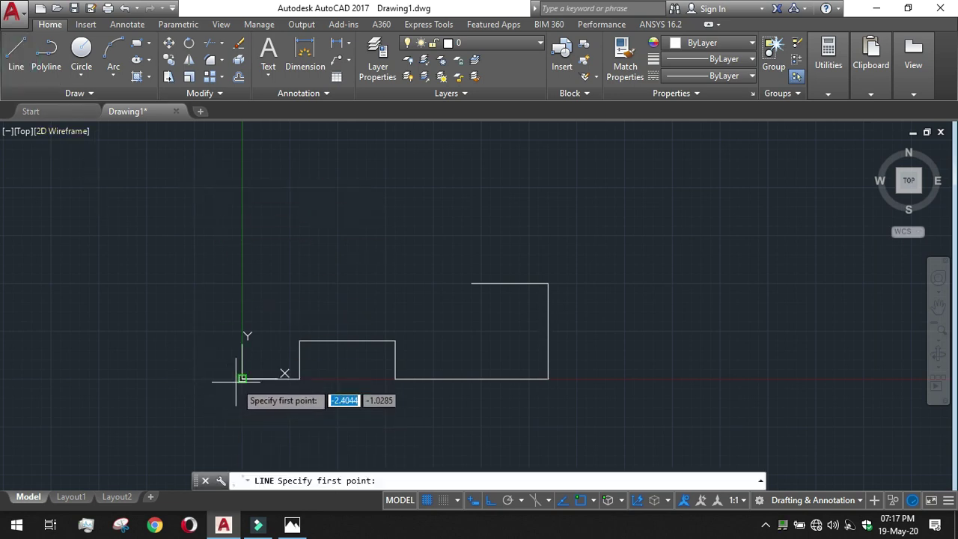
pyautogui.write('0')
pyautogui.press('Tab')
pyautogui.write('0')
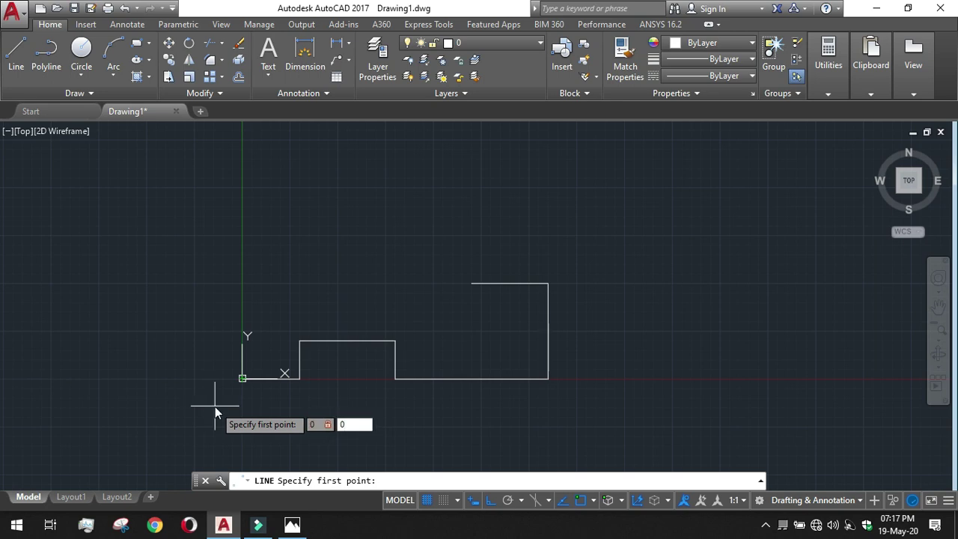
pyautogui.press('Return')
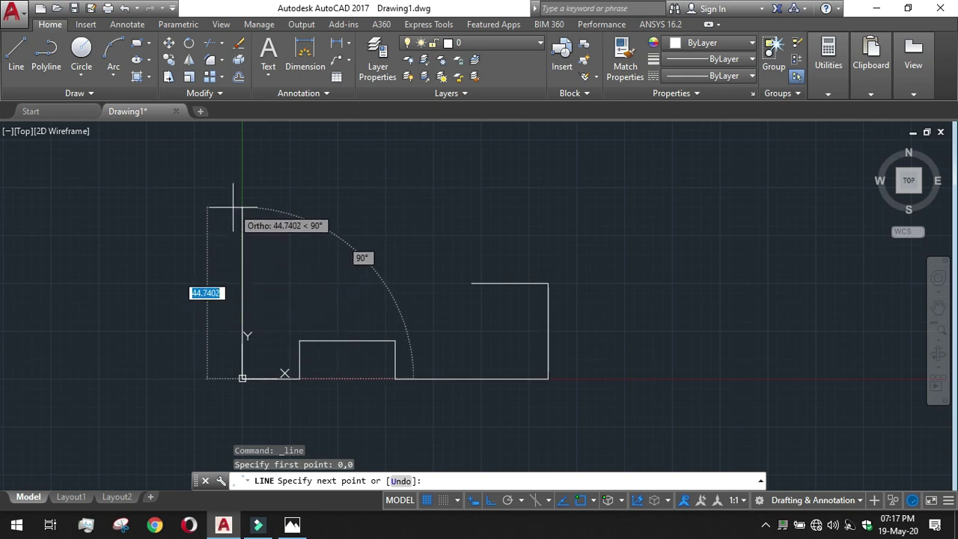
pyautogui.write('50')
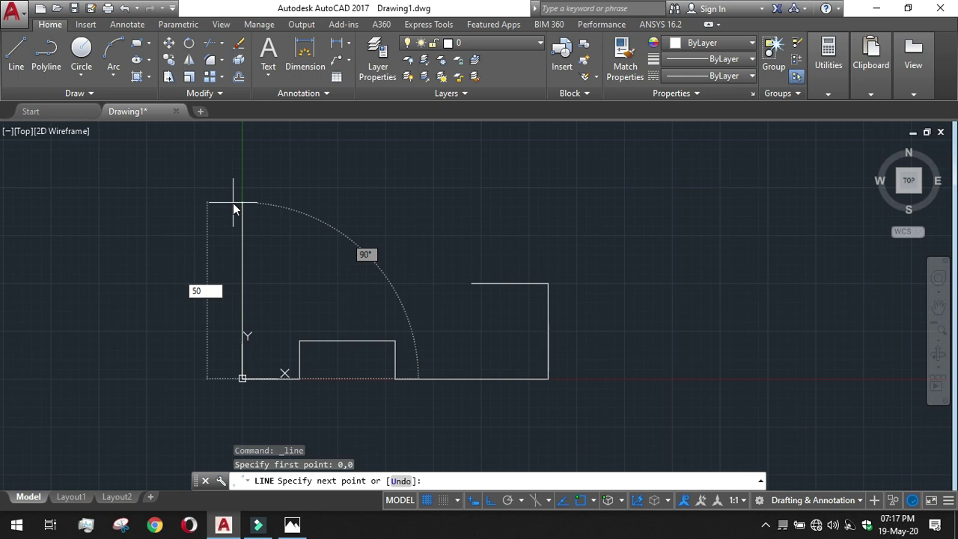
pyautogui.press('Return')
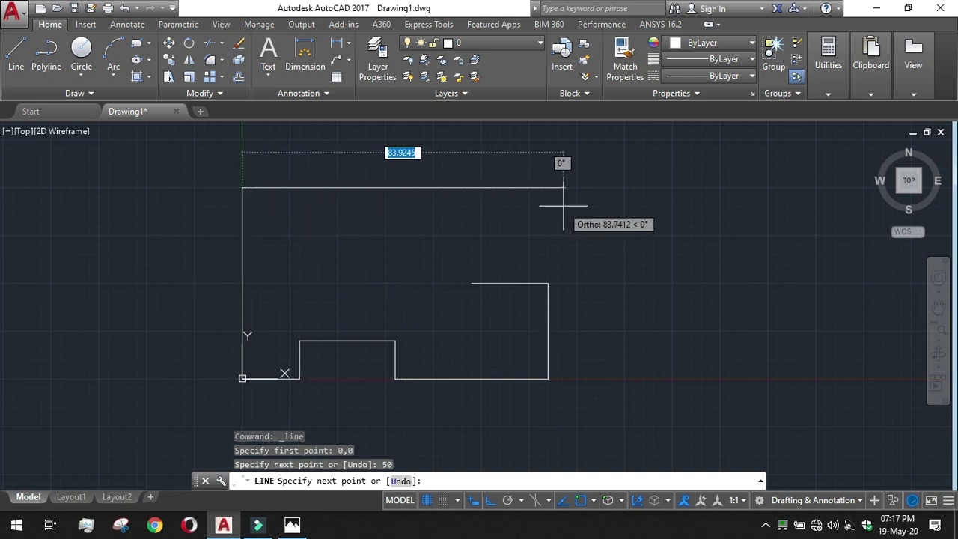
pyautogui.write('40')
pyautogui.press('Return')
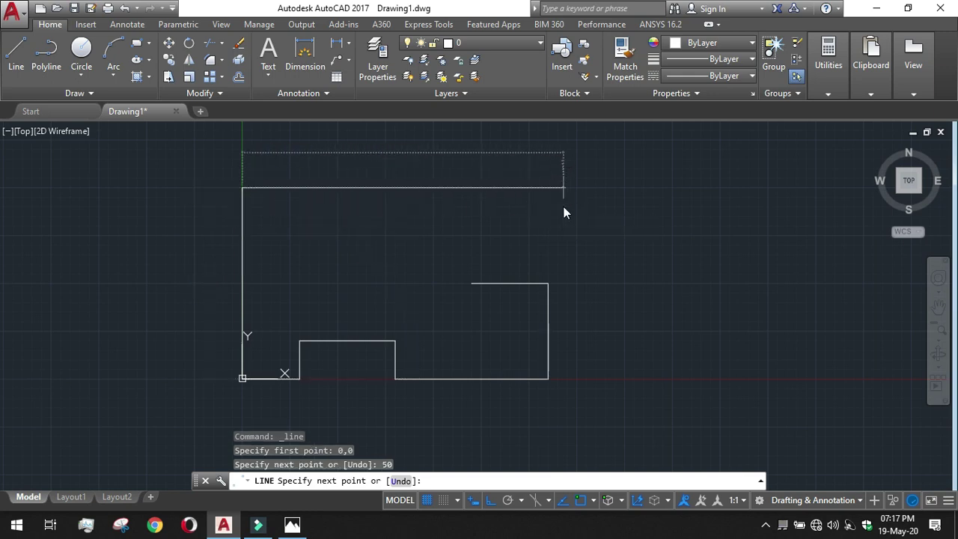
pyautogui.press('Escape')
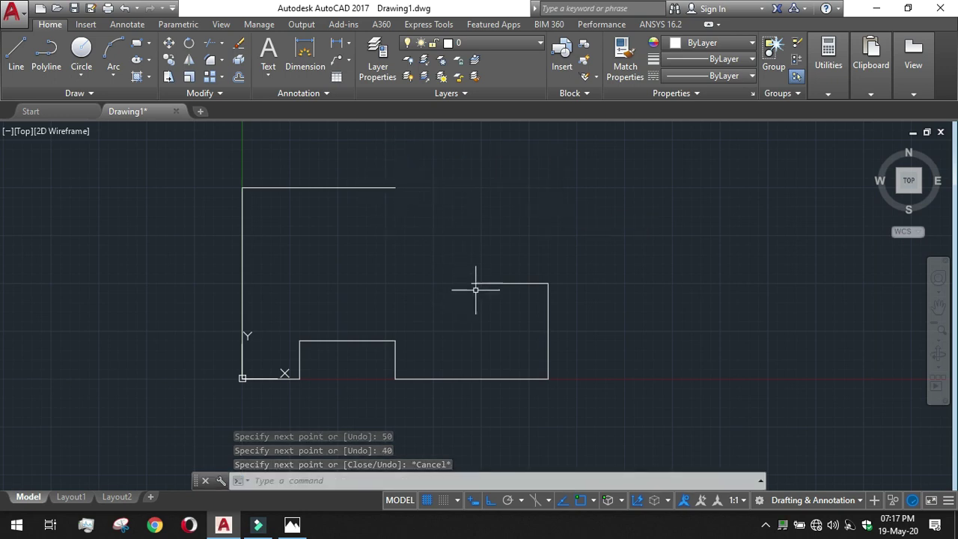
# Step: Turn off Ortho mode and close the outline with a sloped line joining the open ends of the two upper horizontal edges
pyautogui.click(491, 500)
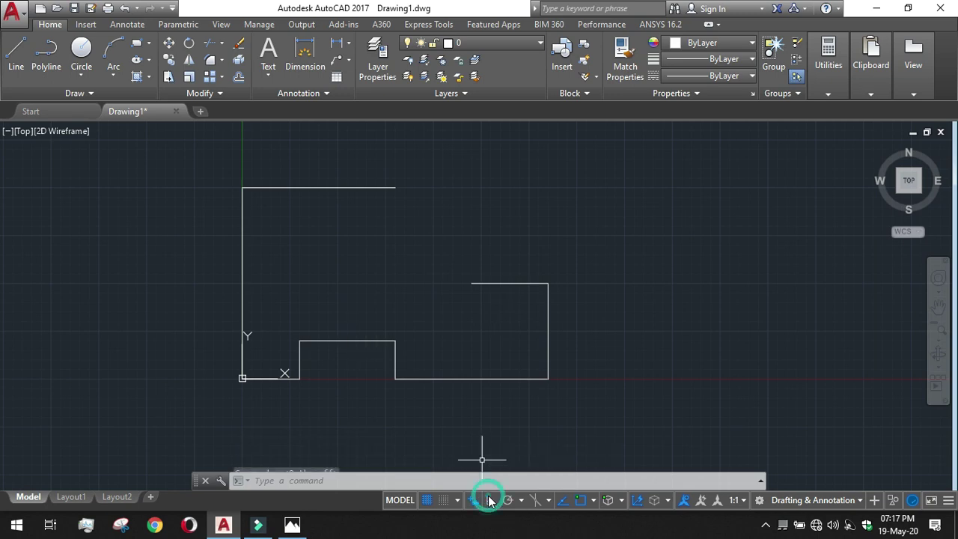
pyautogui.click(16, 54)
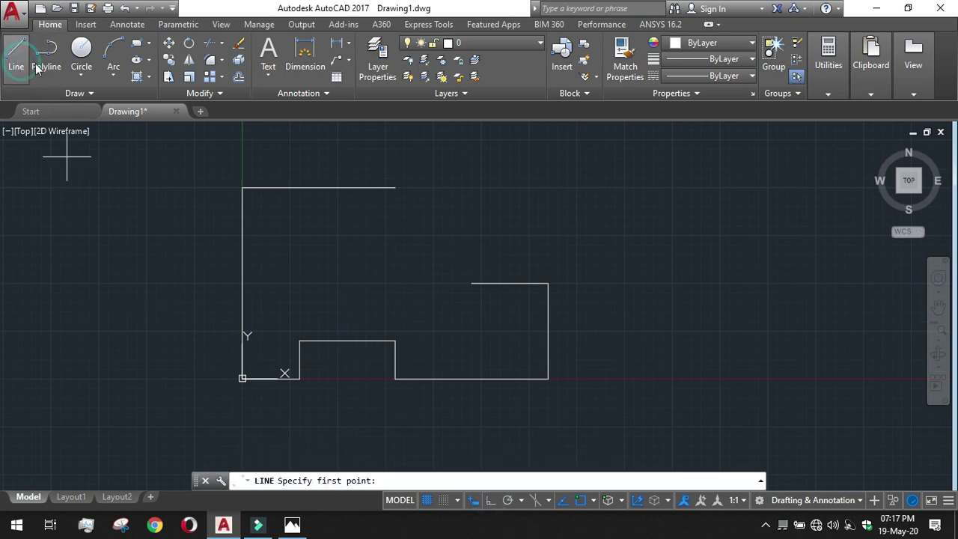
pyautogui.click(395, 187)
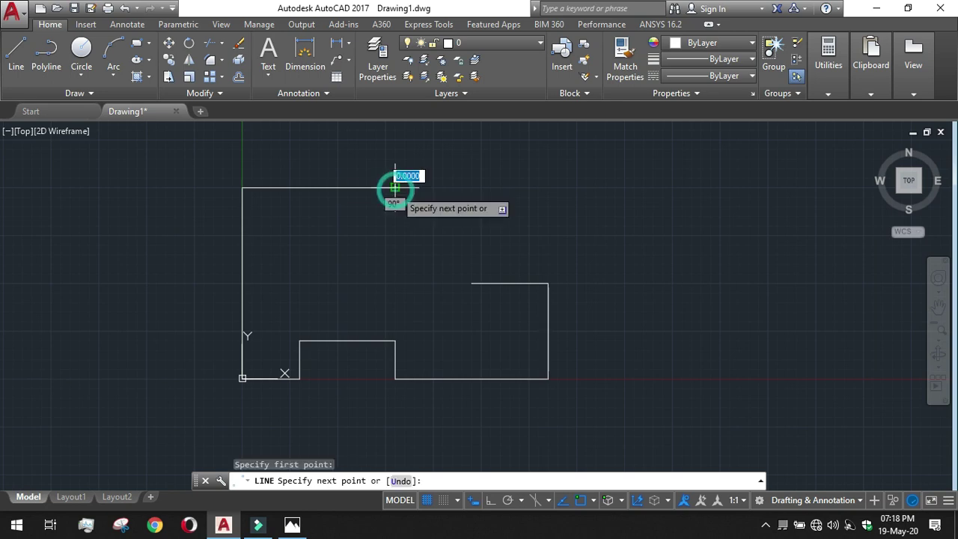
pyautogui.click(471, 283)
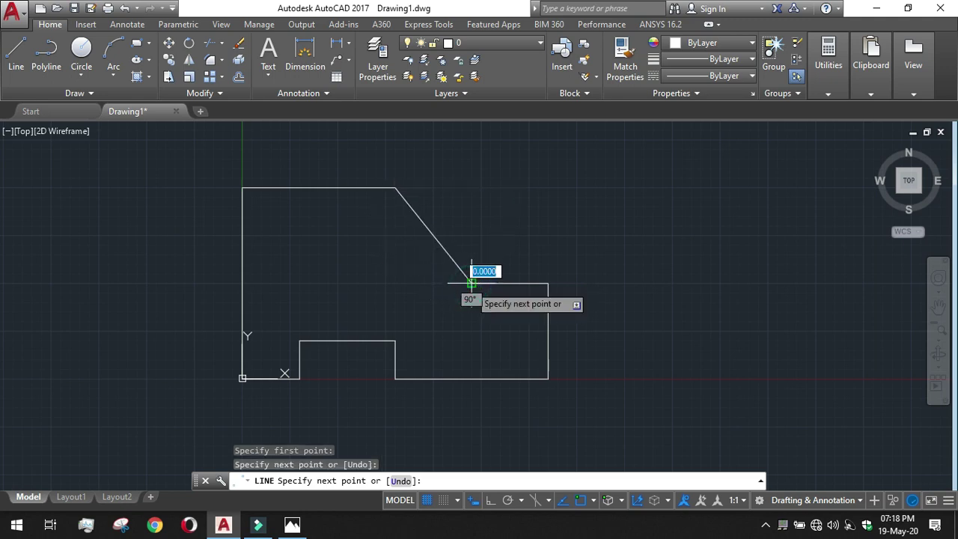
pyautogui.press('Return')
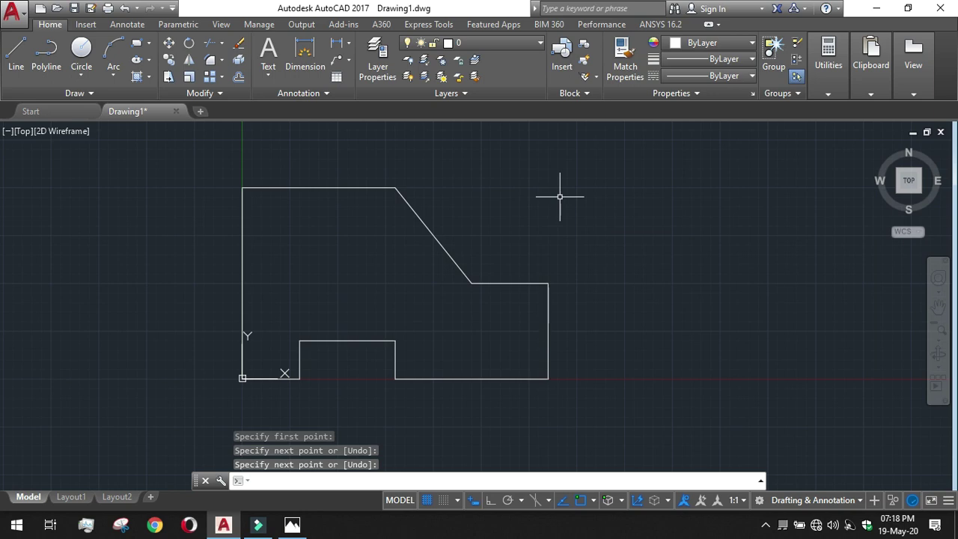
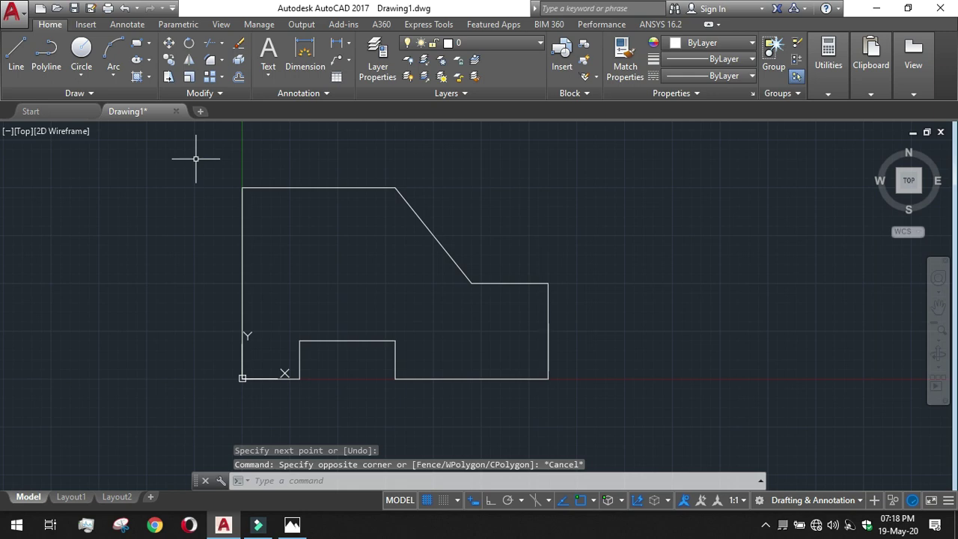
# Step: Erase the whole profile and turn Ortho mode back on
pyautogui.press('Delete')
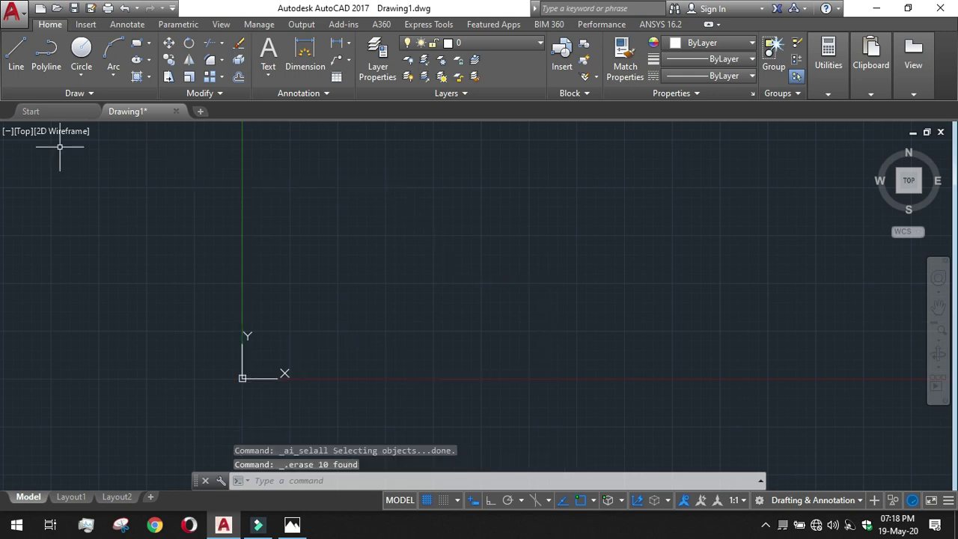
pyautogui.click(491, 502)
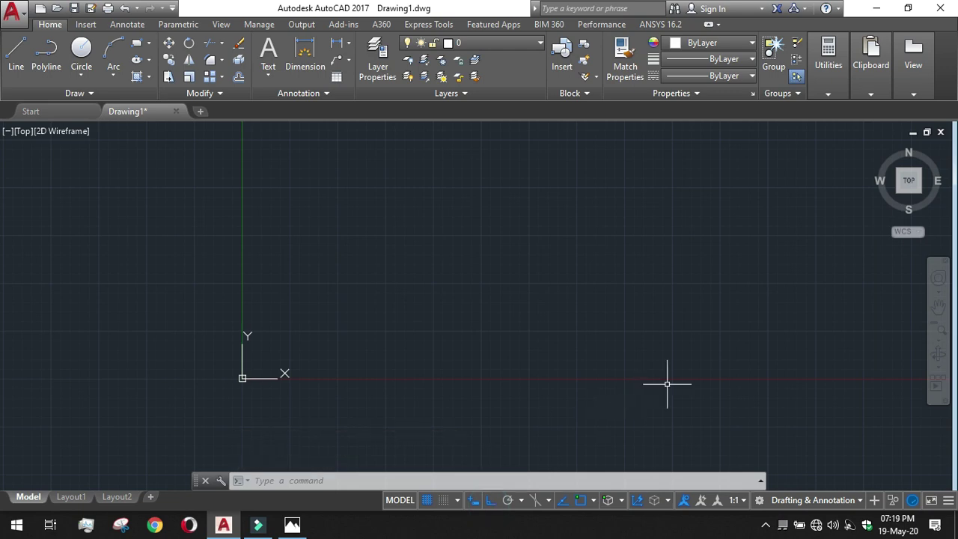
# Step: Switch to the image viewer to examine the dimensioned problem drawing, and return to AutoCAD
pyautogui.click(292, 525)
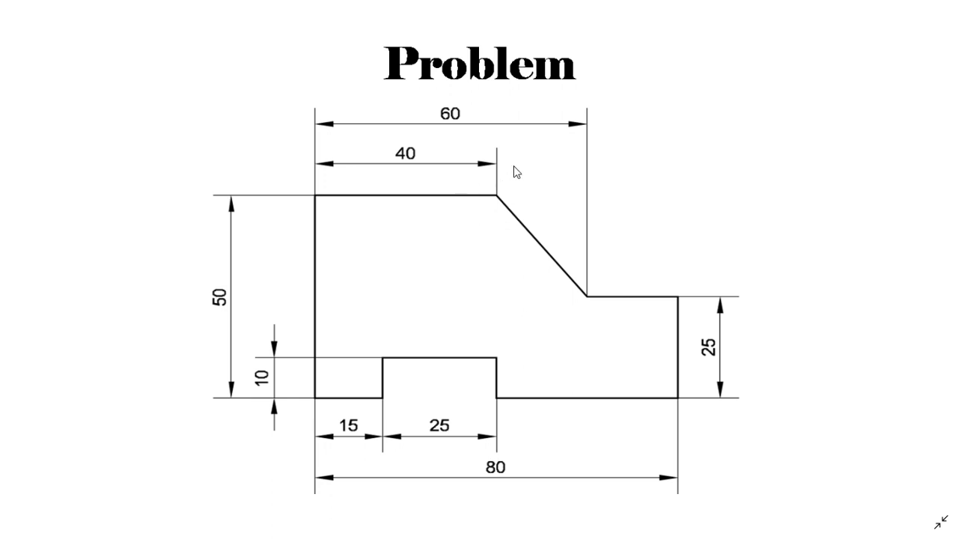
pyautogui.press('Escape')
pyautogui.click(238, 524)
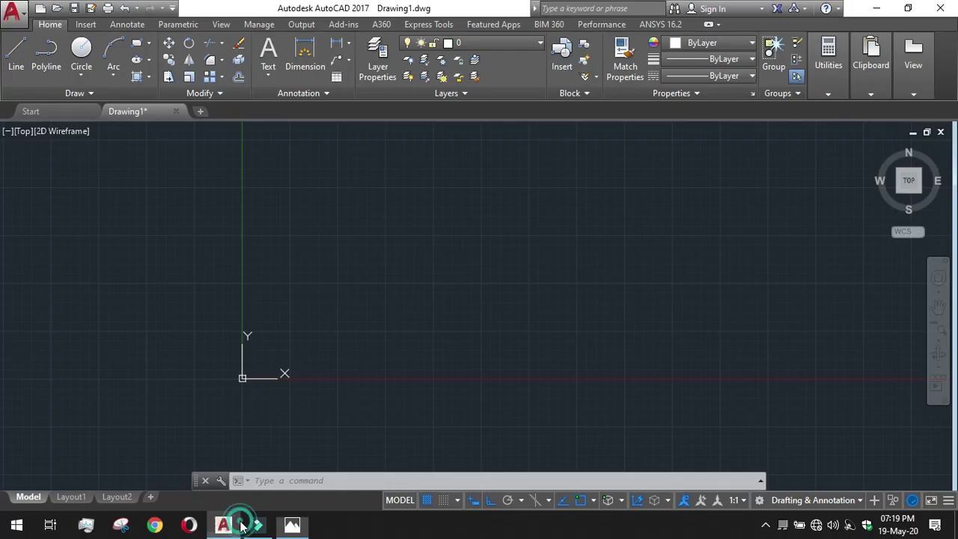
# Step: Start a new line at the coordinates 40,50
pyautogui.click(17, 53)
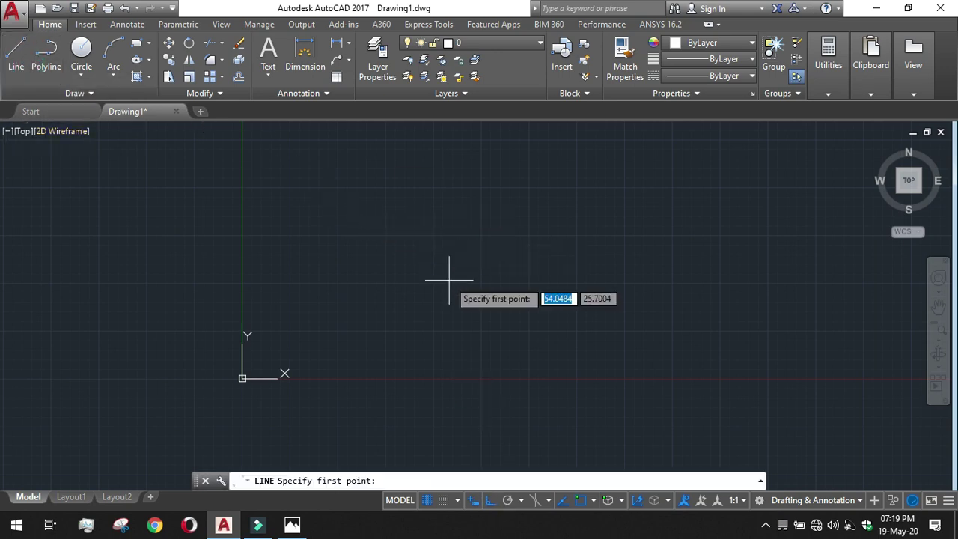
pyautogui.write('40')
pyautogui.press('Tab')
pyautogui.write('50')
pyautogui.press('Return')
pyautogui.write('40')
pyautogui.press('Return')
pyautogui.hotkey('ctrl', 'z')
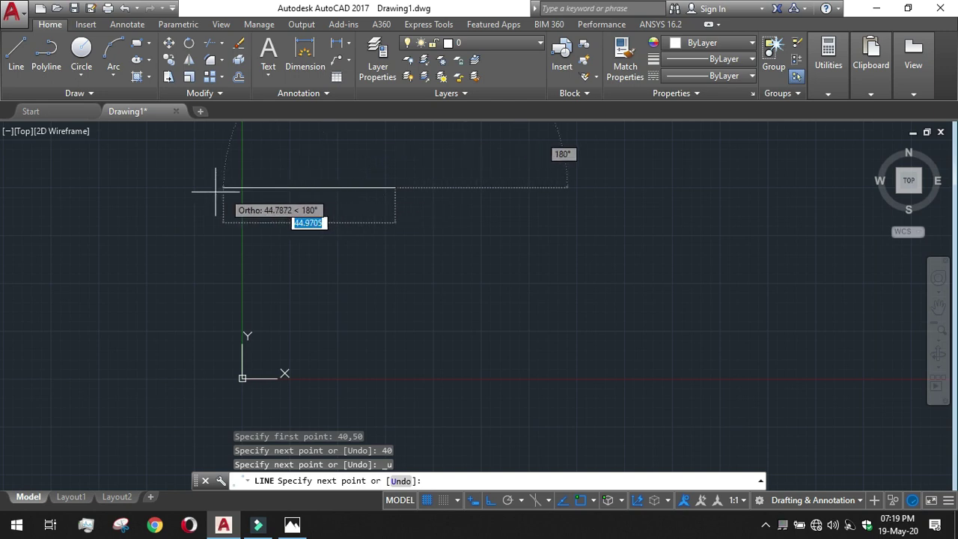
# Step: Draw the line 40 units to the left and 50 units straight down to the origin
pyautogui.write('40')
pyautogui.press('Return')
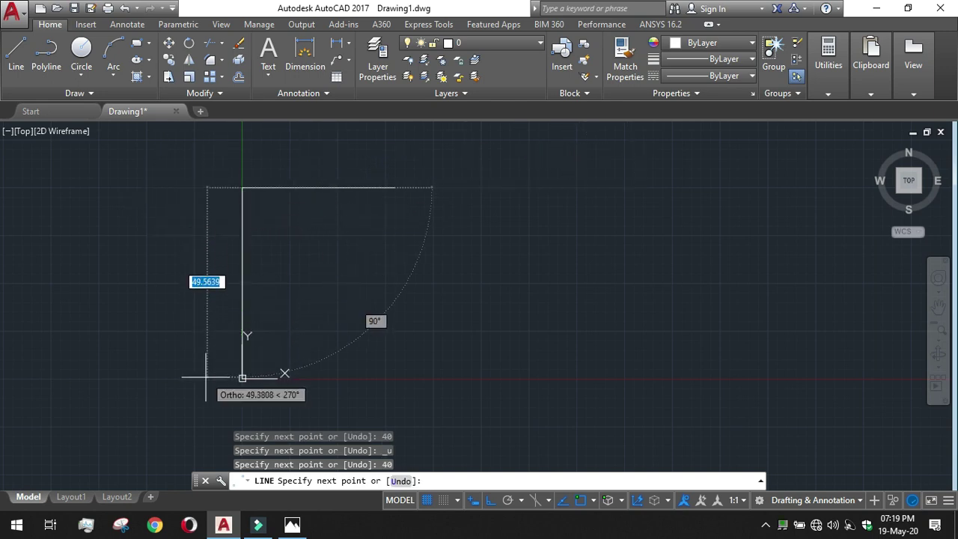
pyautogui.write('50')
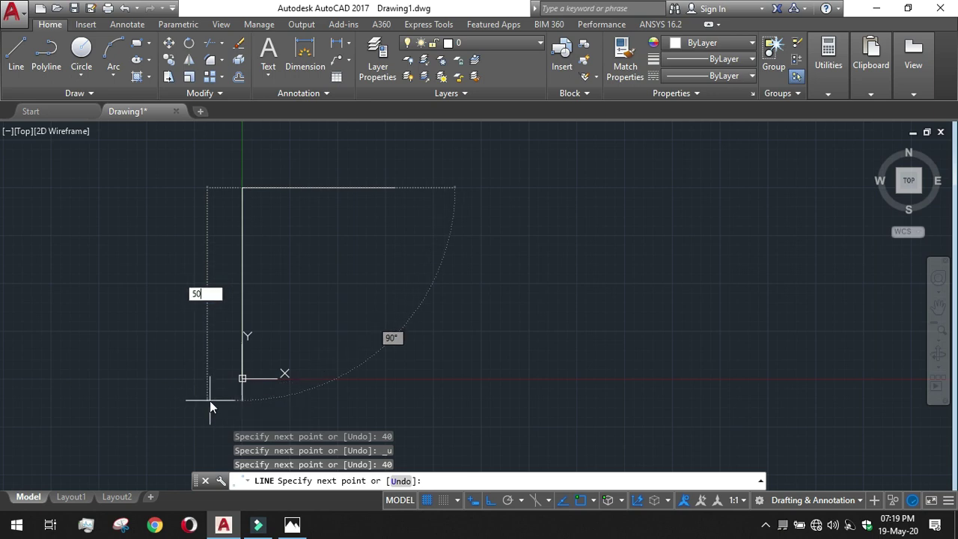
pyautogui.press('Return')
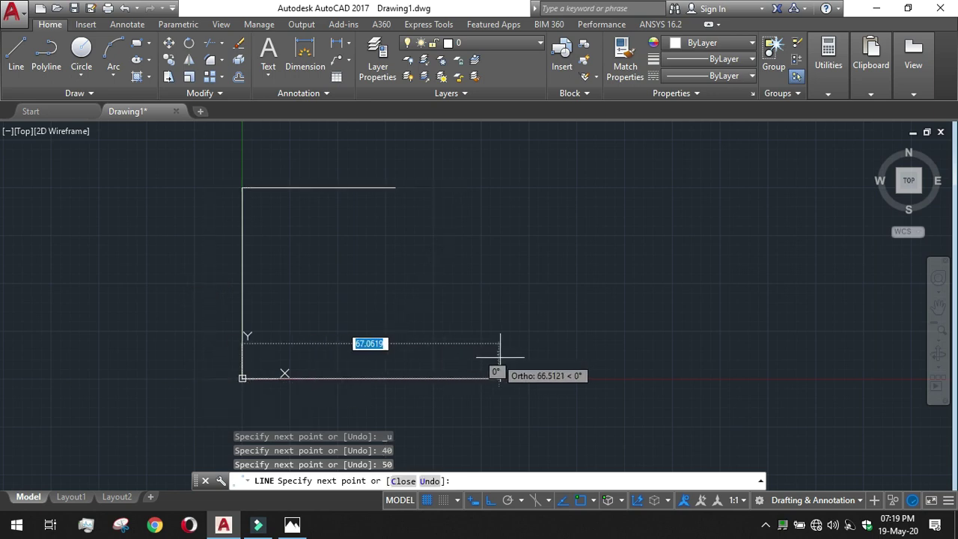
# Step: Continue the outline 15 units right along the base and 10 units straight up to start the notch
pyautogui.write('15')
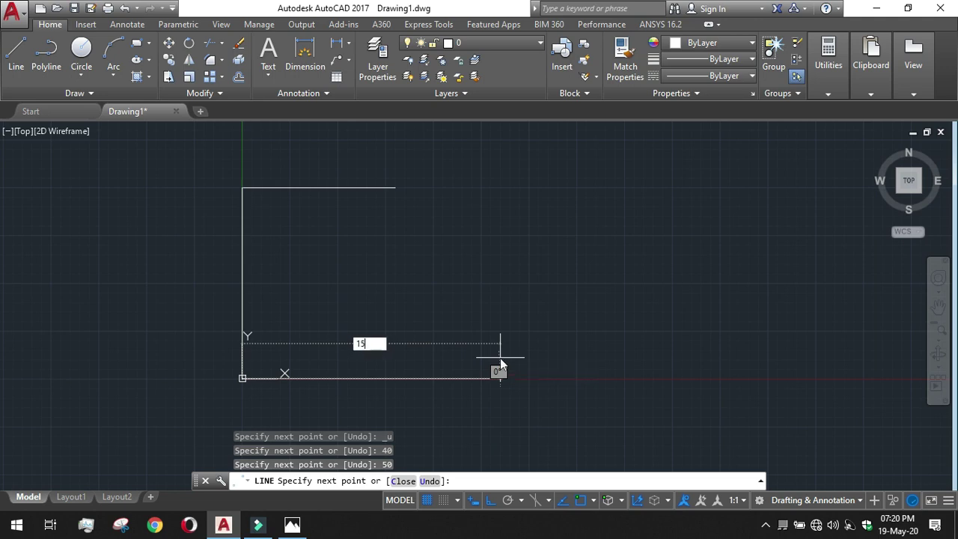
pyautogui.press('Return')
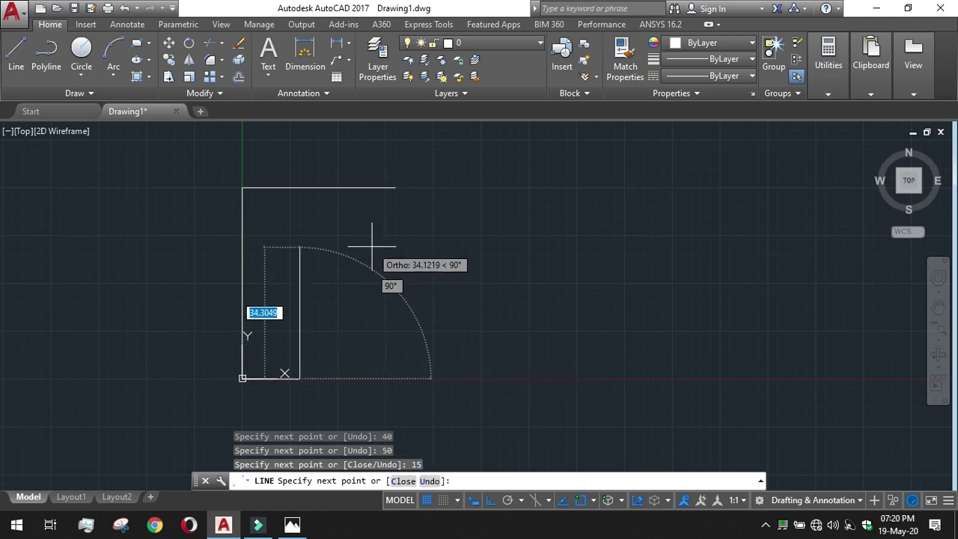
pyautogui.write('10')
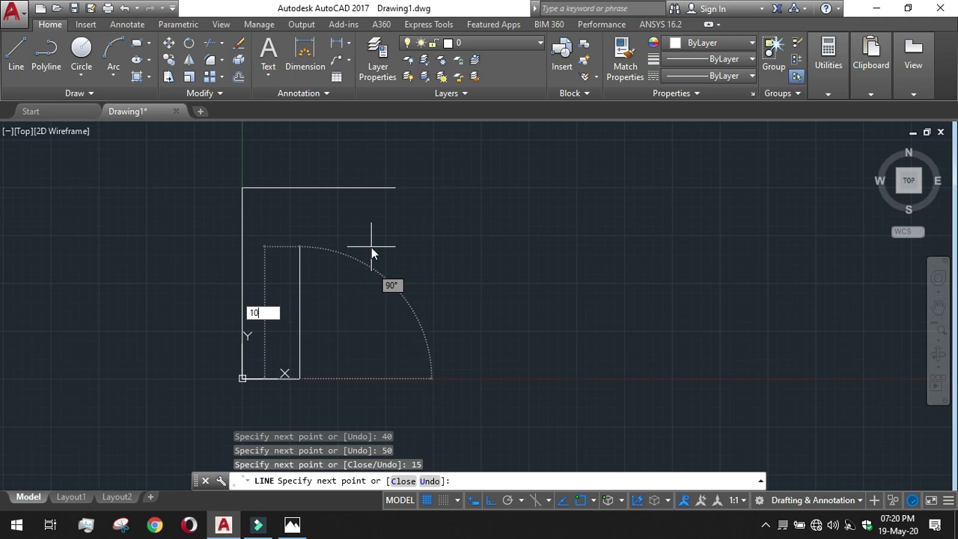
pyautogui.press('Return')
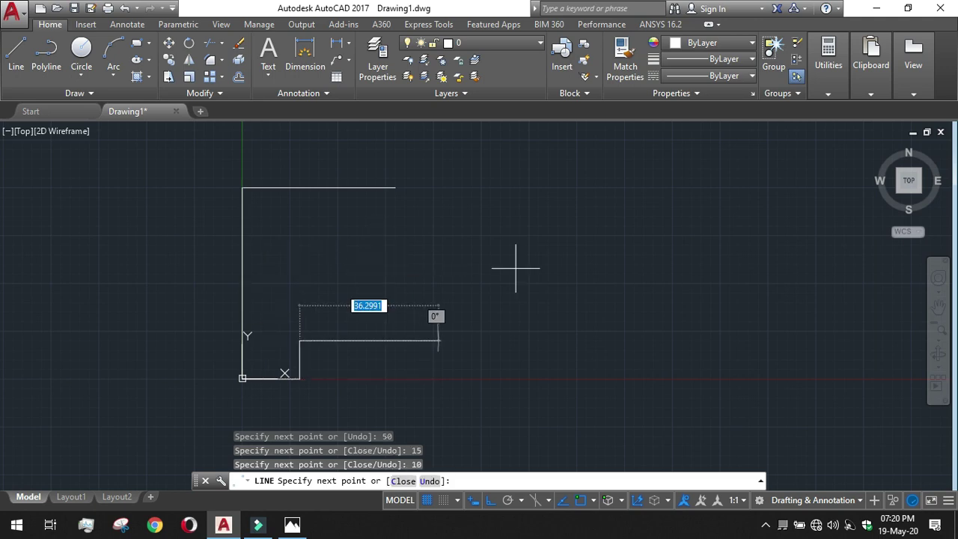
# Step: Continue the outline 25 units right across the notch and 10 units down to the base
pyautogui.write('25')
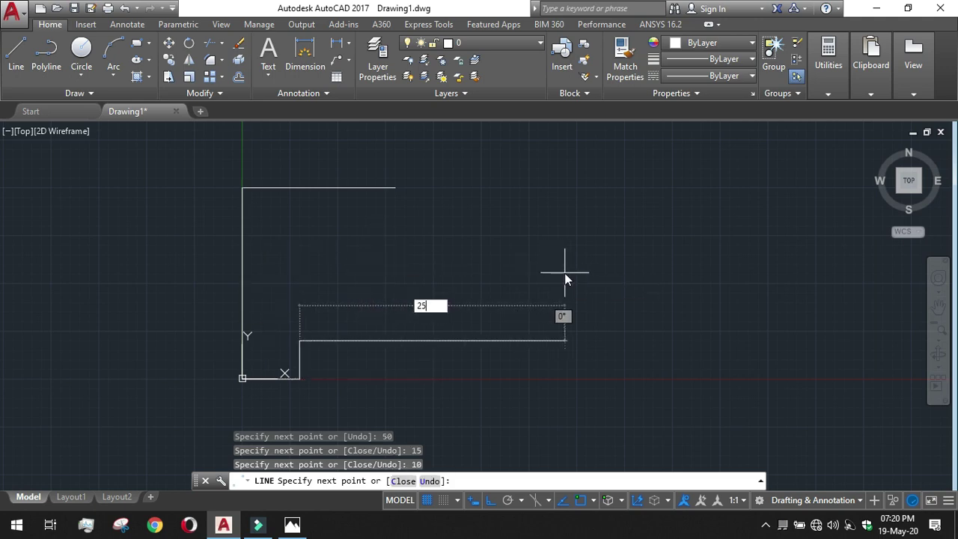
pyautogui.press('Return')
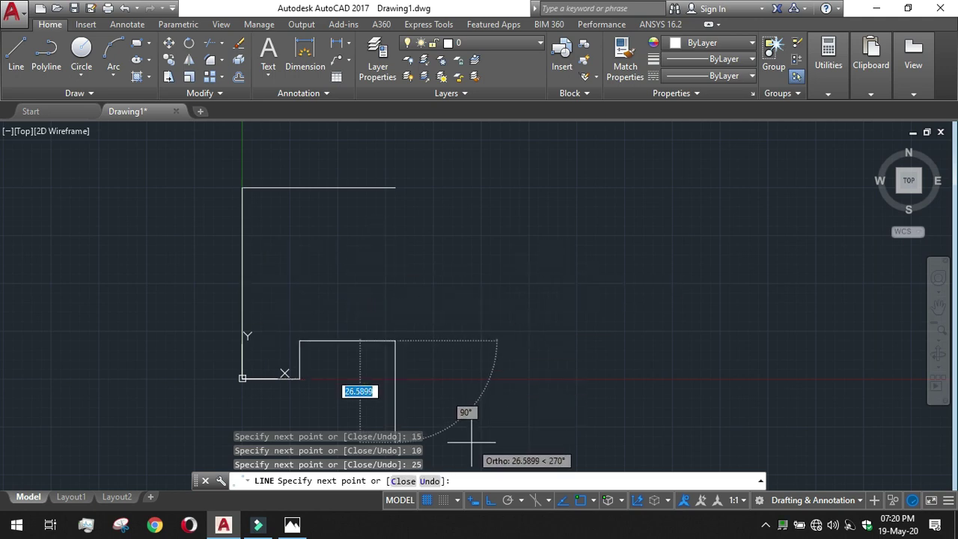
pyautogui.write('10')
pyautogui.press('Return')
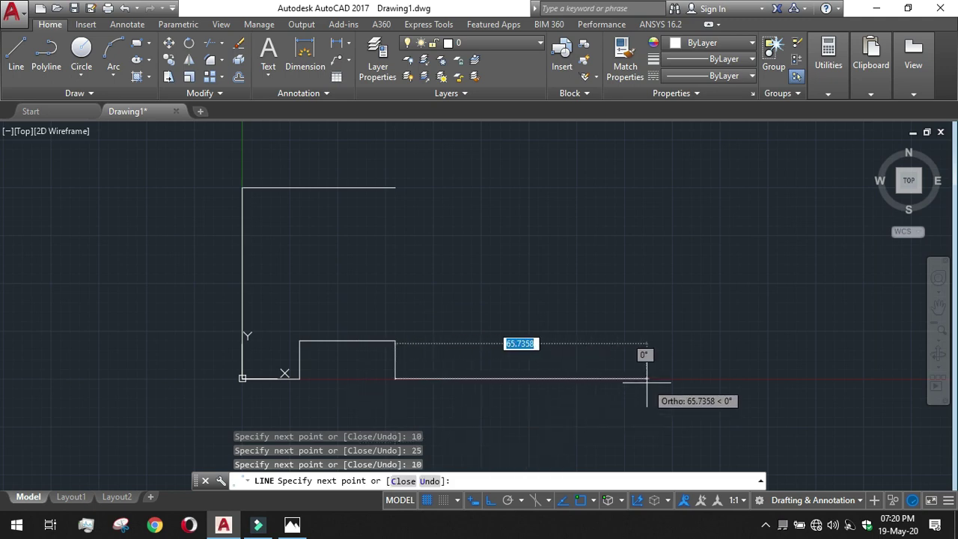
# Step: Continue the outline 40 units right along the base and 25 units straight up
pyautogui.write('40')
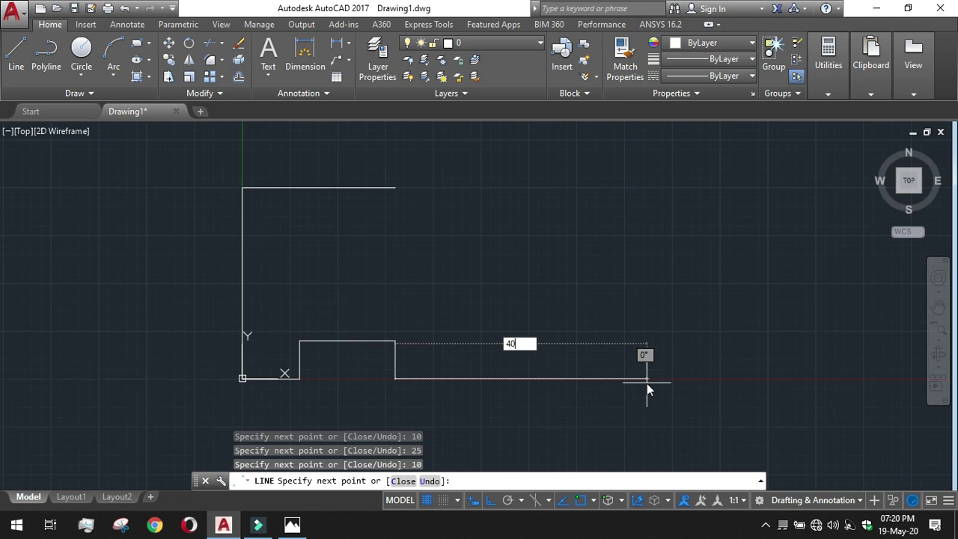
pyautogui.press('Return')
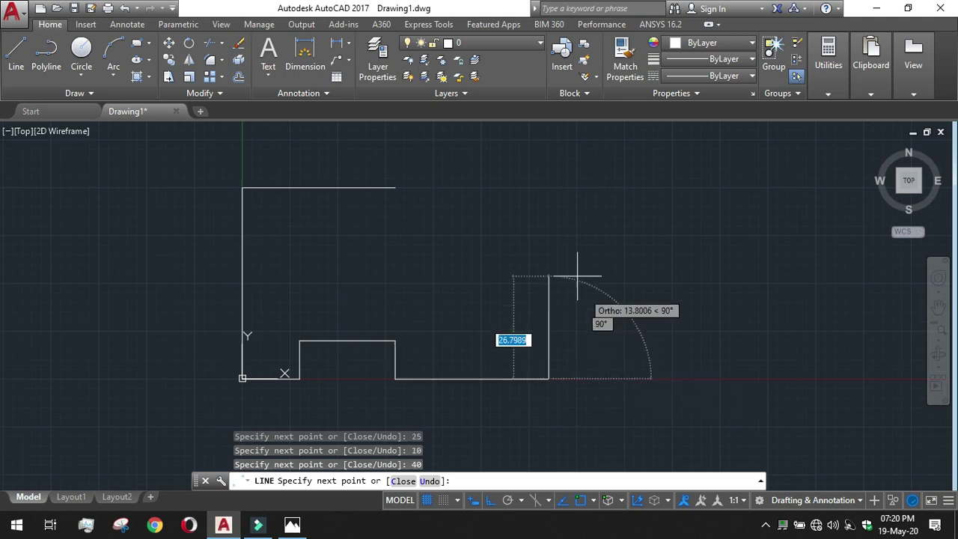
pyautogui.write('25')
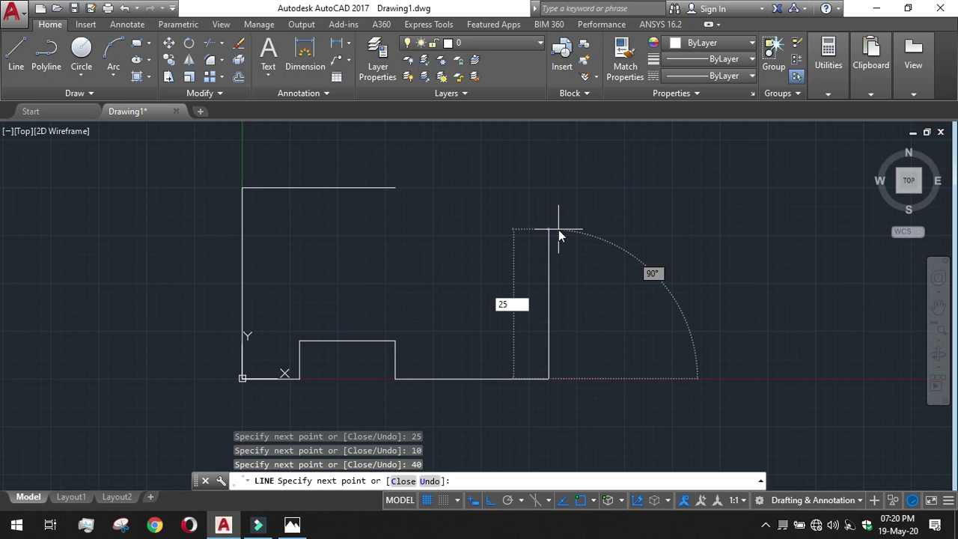
pyautogui.press('Return')
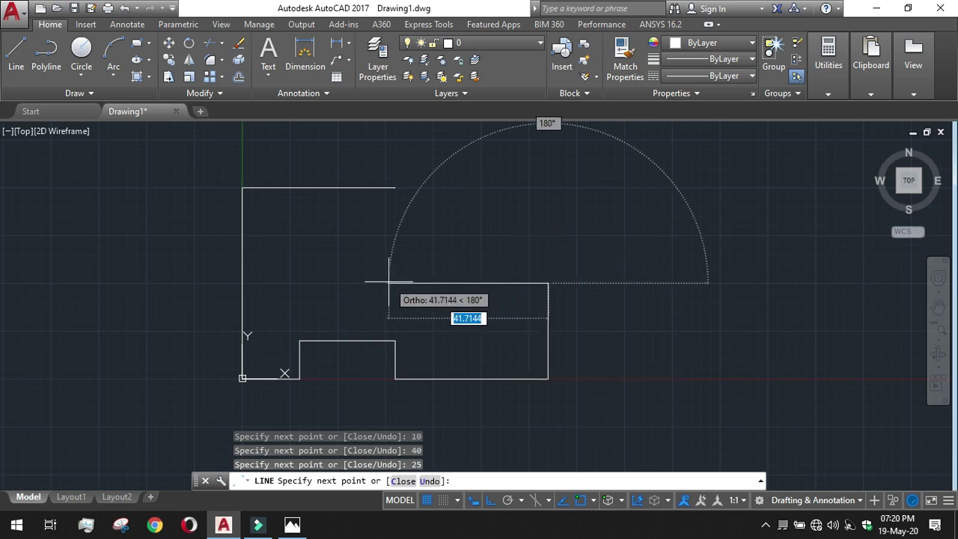
# Step: Continue the outline 20 units left and close it with the Close option back to the starting point
pyautogui.write('20')
pyautogui.press('Return')
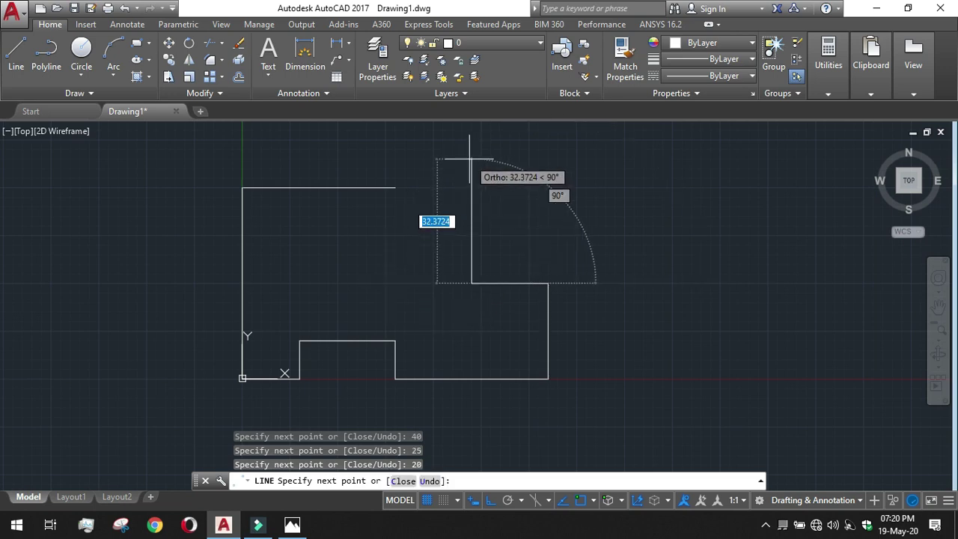
pyautogui.write('close')
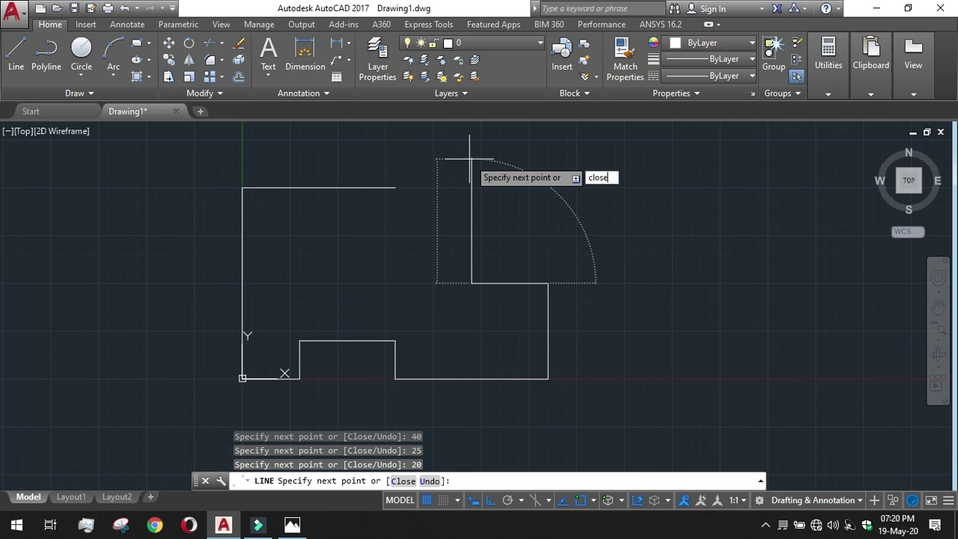
pyautogui.press('Return')
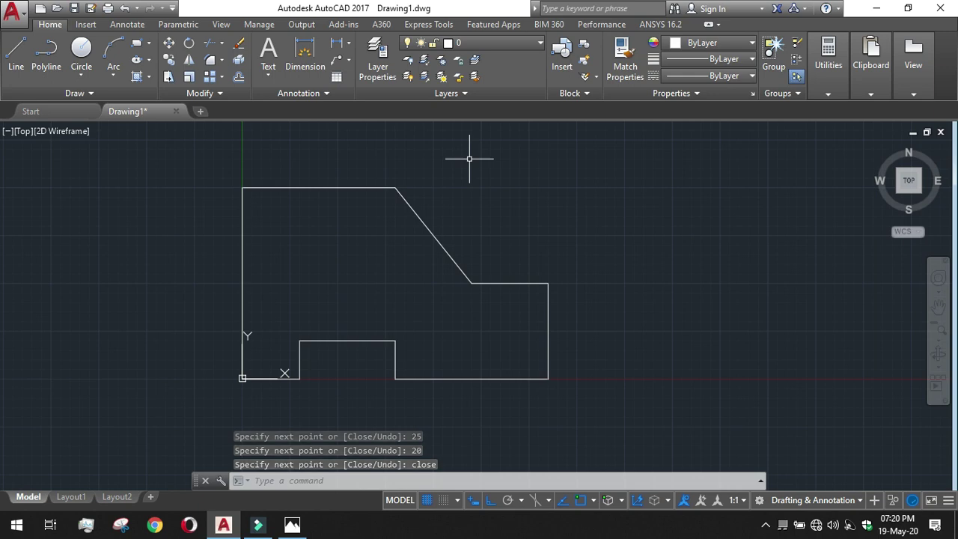
# Step: Add a linear dimension to the base segment between the origin and the notch, placed about 5 units below it
pyautogui.click(138, 25)
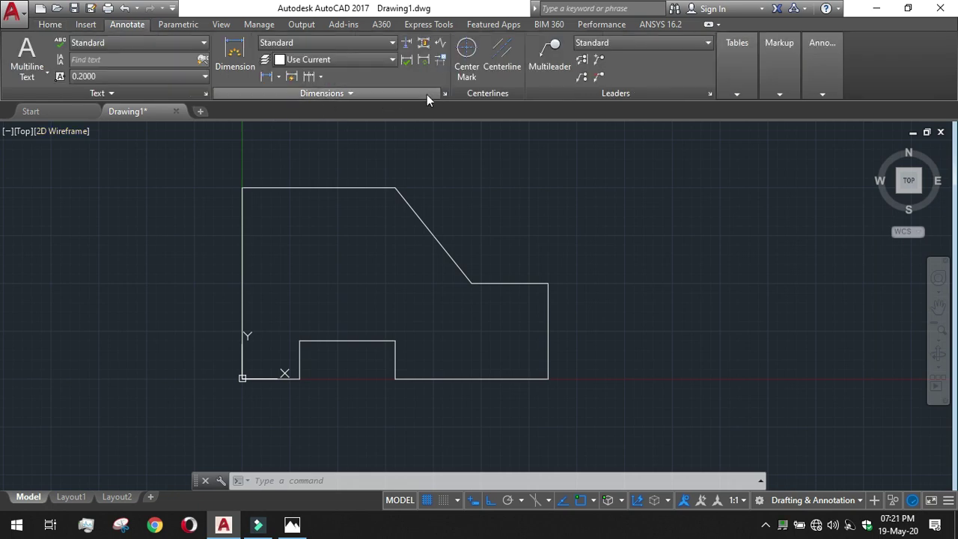
pyautogui.click(279, 79)
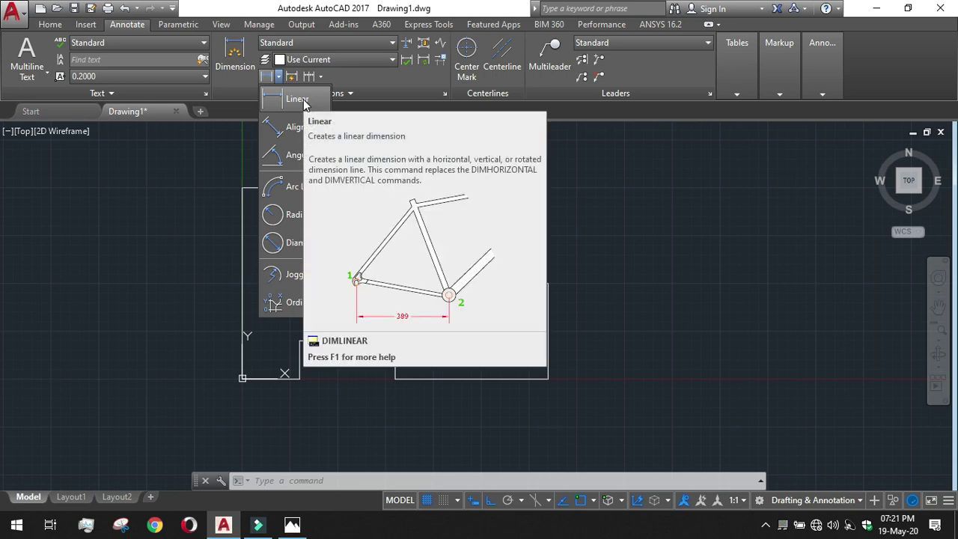
pyautogui.click(303, 103)
pyautogui.click(242, 378)
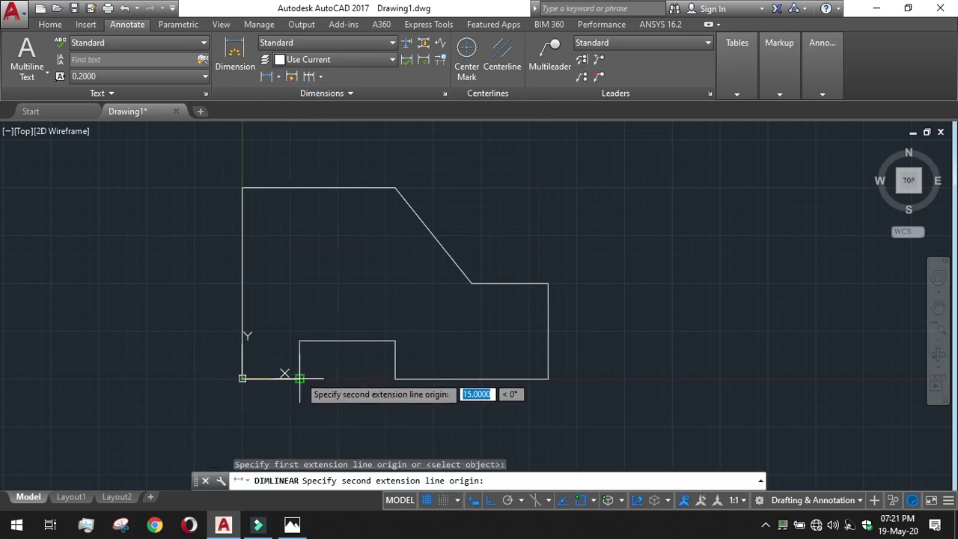
pyautogui.click(299, 378)
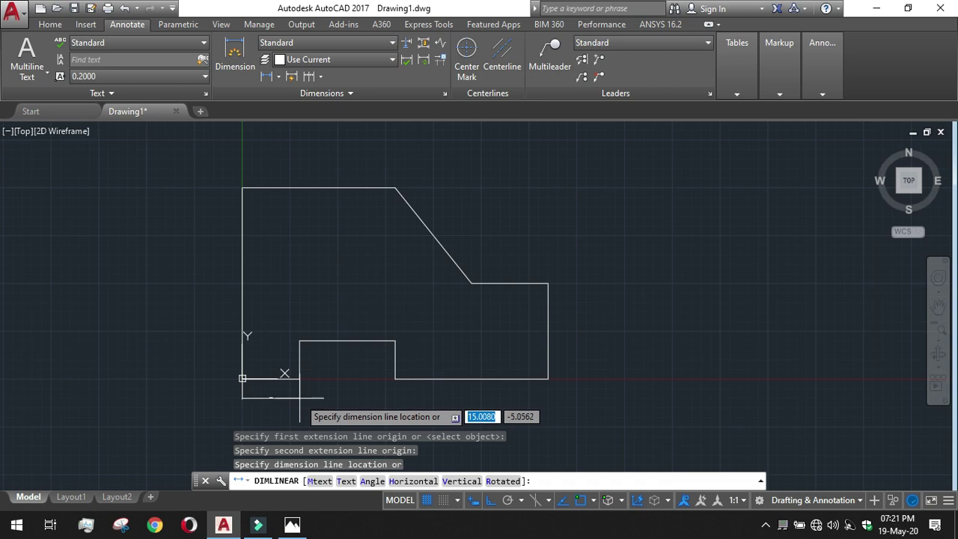
pyautogui.click(300, 397)
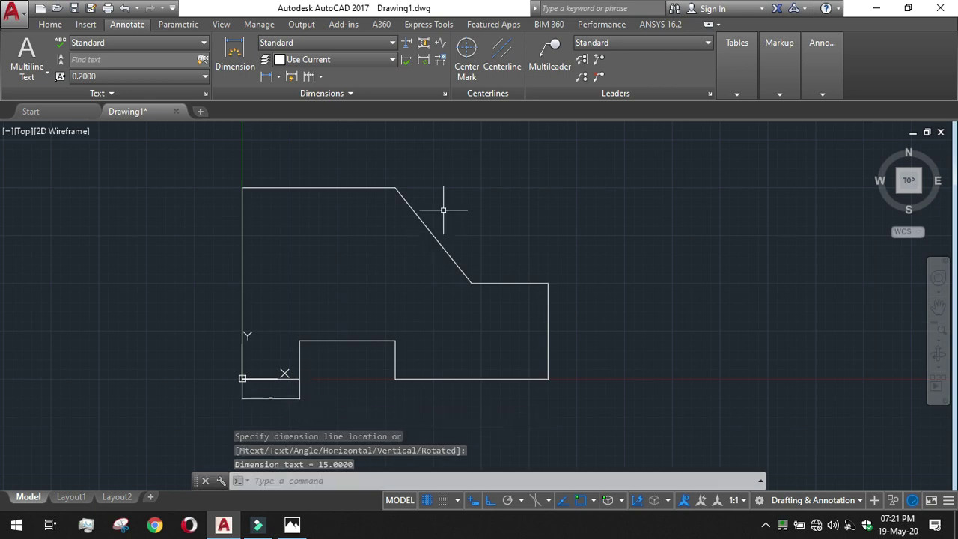
# Step: Modify the Standard dimension style and set its arrow size to 0.5
pyautogui.click(444, 94)
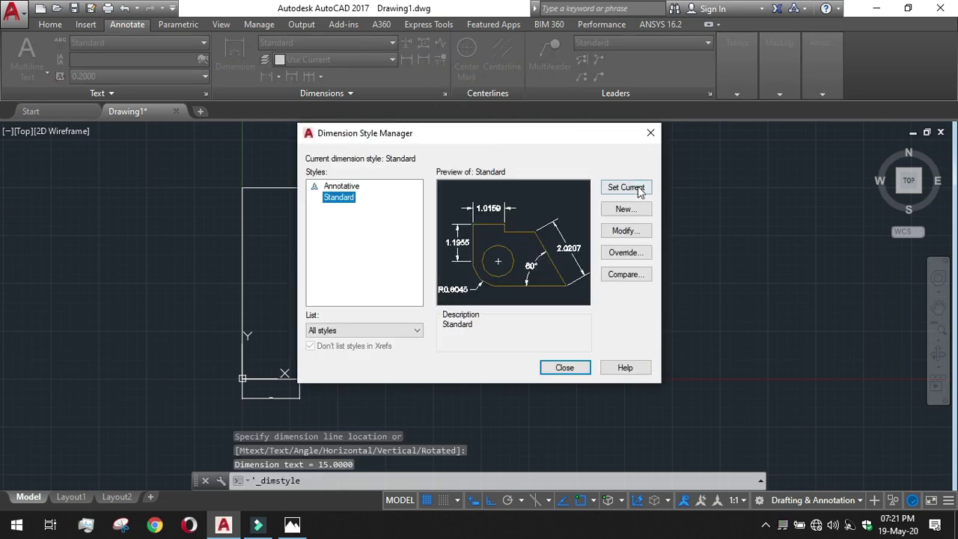
pyautogui.click(622, 231)
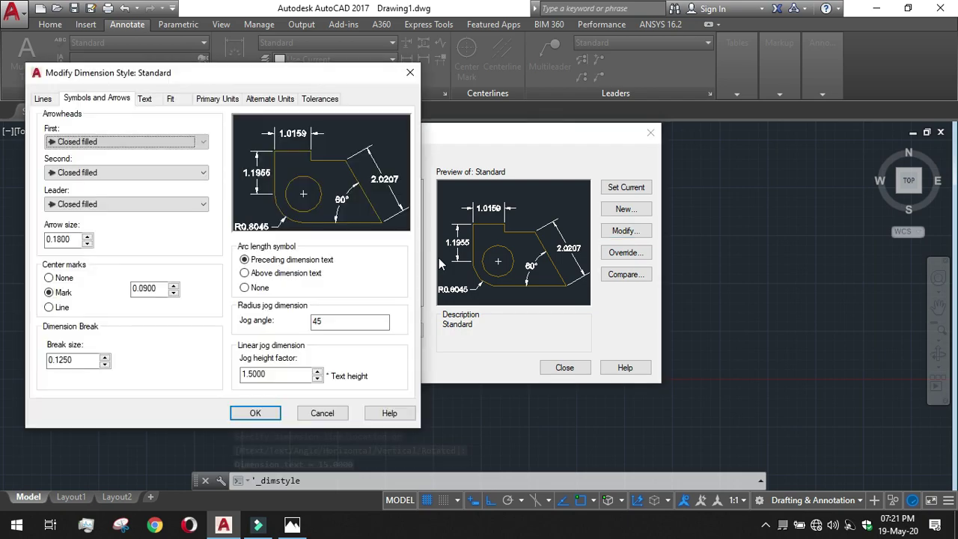
pyautogui.moveTo(211, 80); pyautogui.dragTo(531, 100)
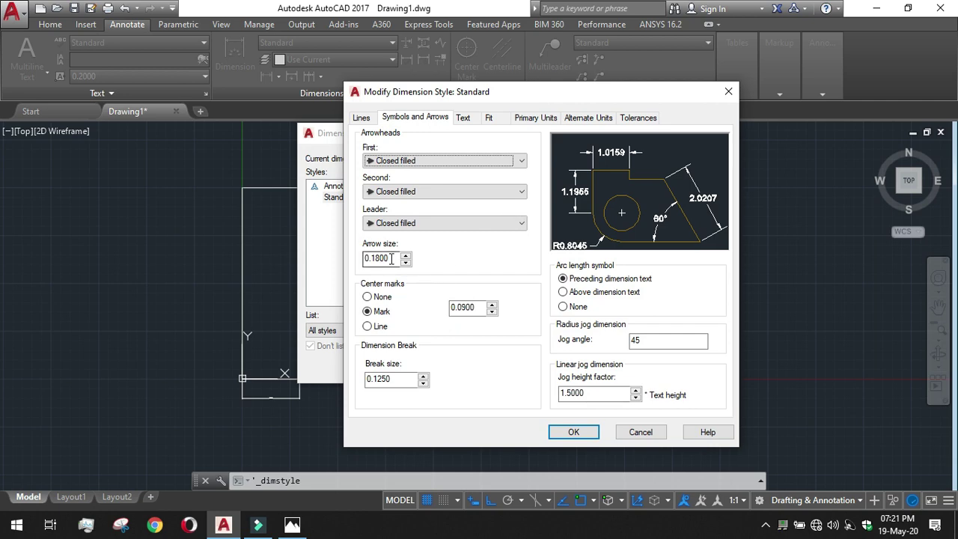
pyautogui.moveTo(390, 258); pyautogui.dragTo(357, 265)
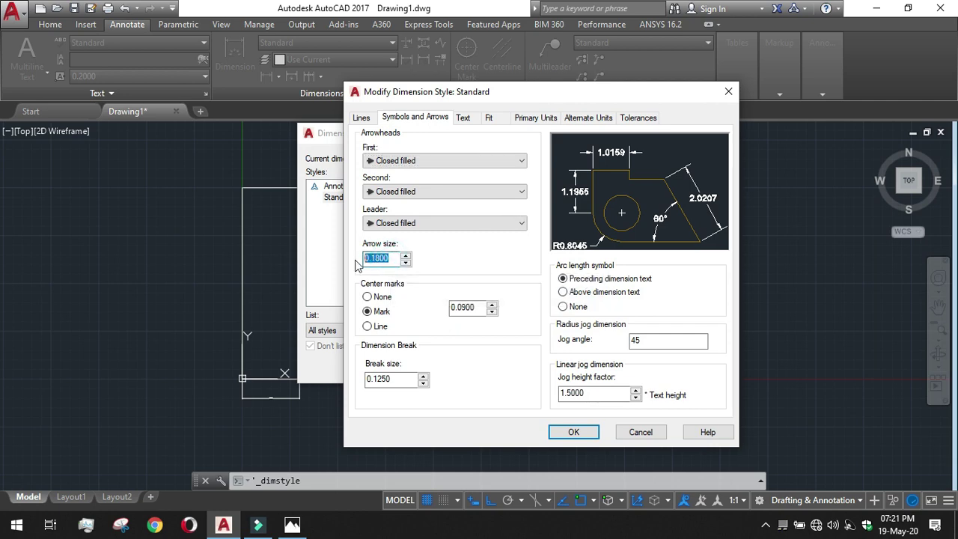
pyautogui.write('0.5')
# Step: Set the Standard dimension style's text height to 1 and apply the style changes to the drawing
pyautogui.click(458, 118)
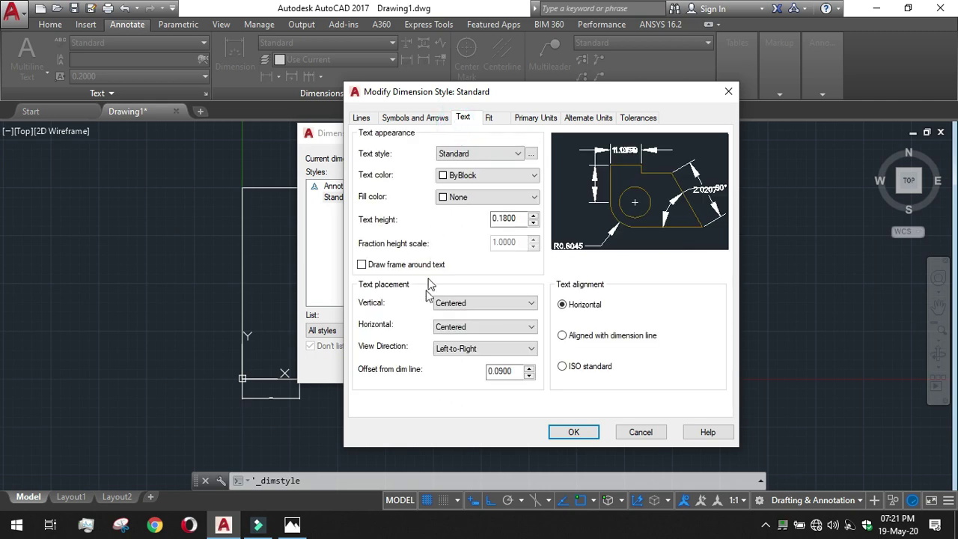
pyautogui.moveTo(522, 218); pyautogui.dragTo(487, 220)
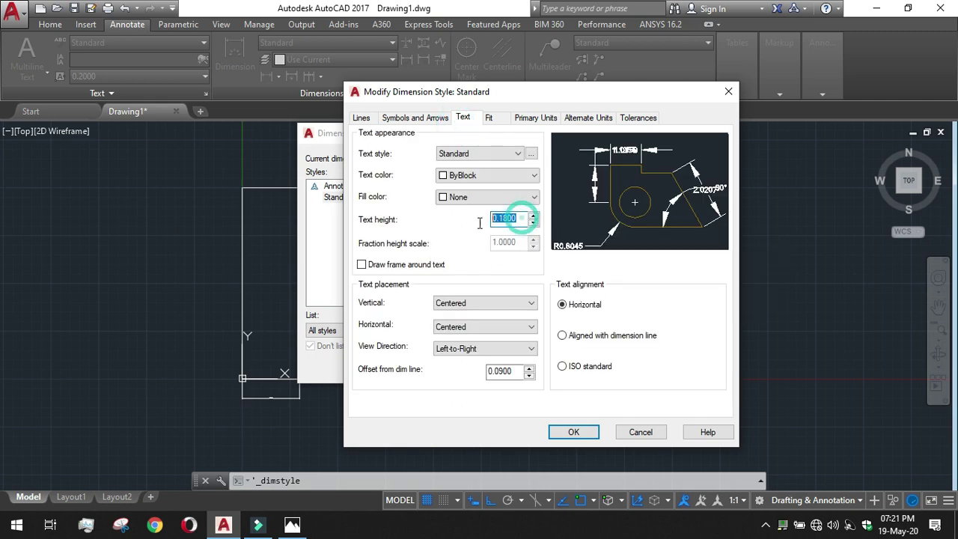
pyautogui.write('1')
pyautogui.click(573, 432)
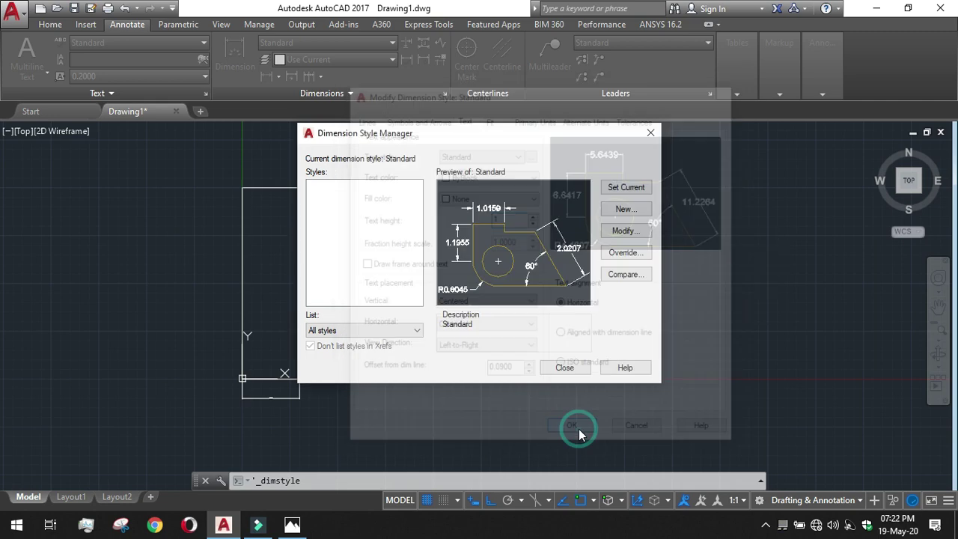
pyautogui.click(565, 368)
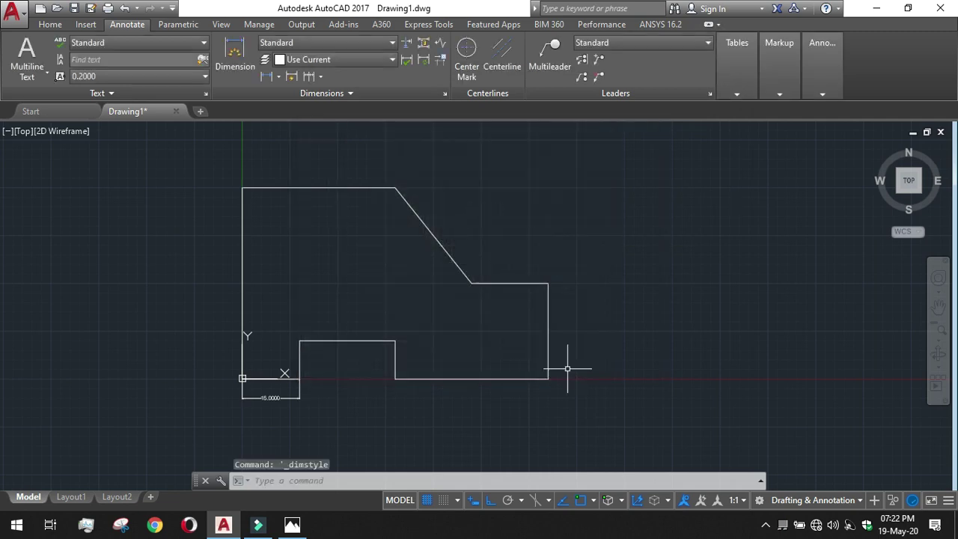
# Step: Modify the Standard dimension style with a text height of 2 and an arrow size of 2
pyautogui.click(445, 95)
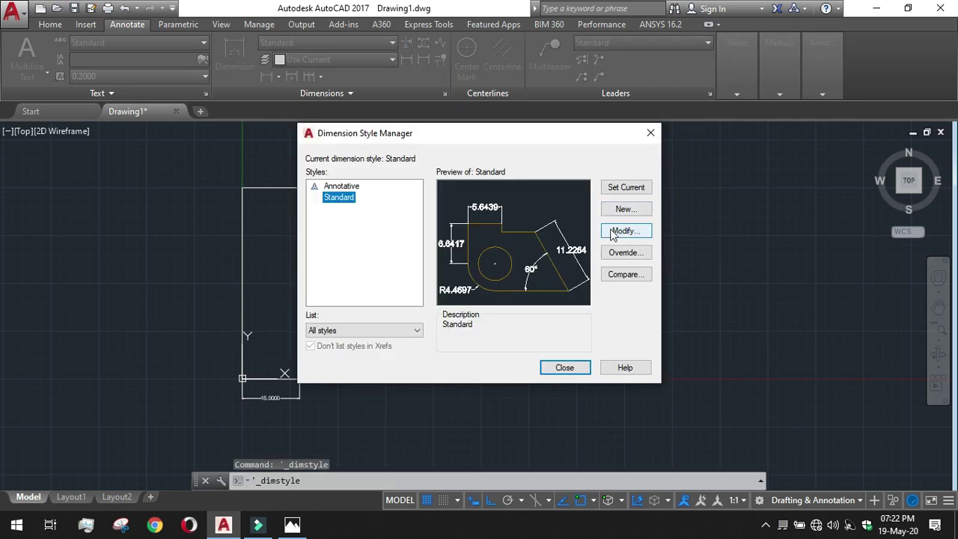
pyautogui.click(621, 232)
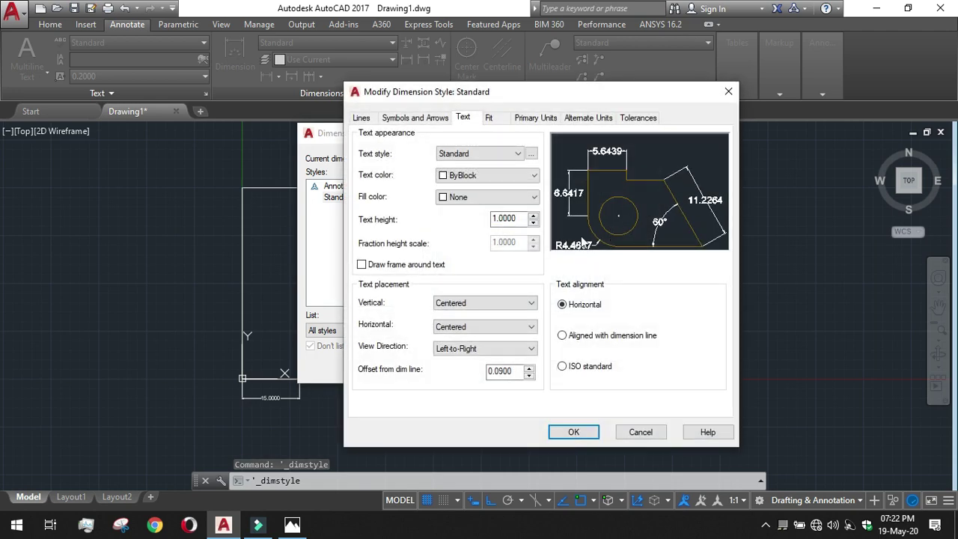
pyautogui.moveTo(516, 218); pyautogui.dragTo(480, 230)
pyautogui.write('2')
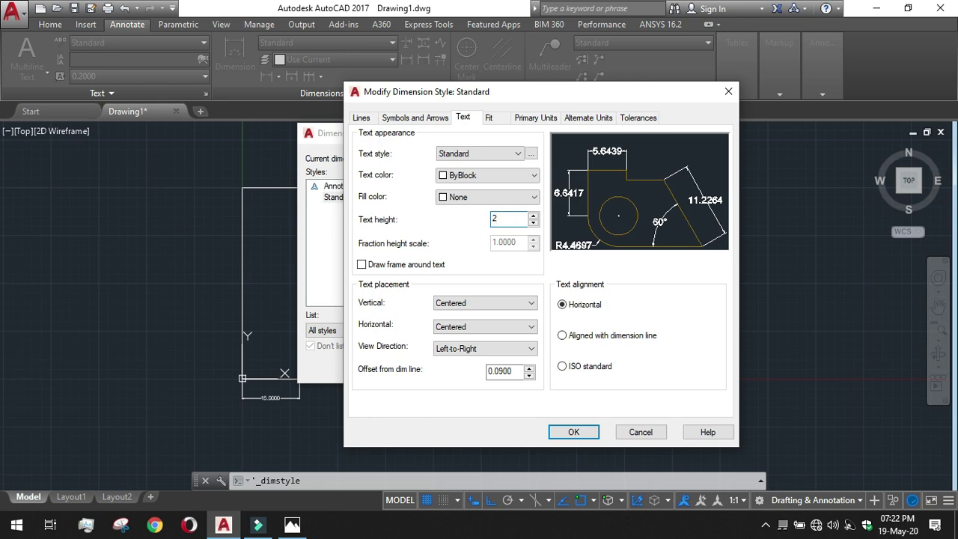
pyautogui.click(416, 118)
pyautogui.moveTo(401, 258); pyautogui.dragTo(352, 260)
pyautogui.write('2')
pyautogui.click(571, 432)
pyautogui.click(567, 367)
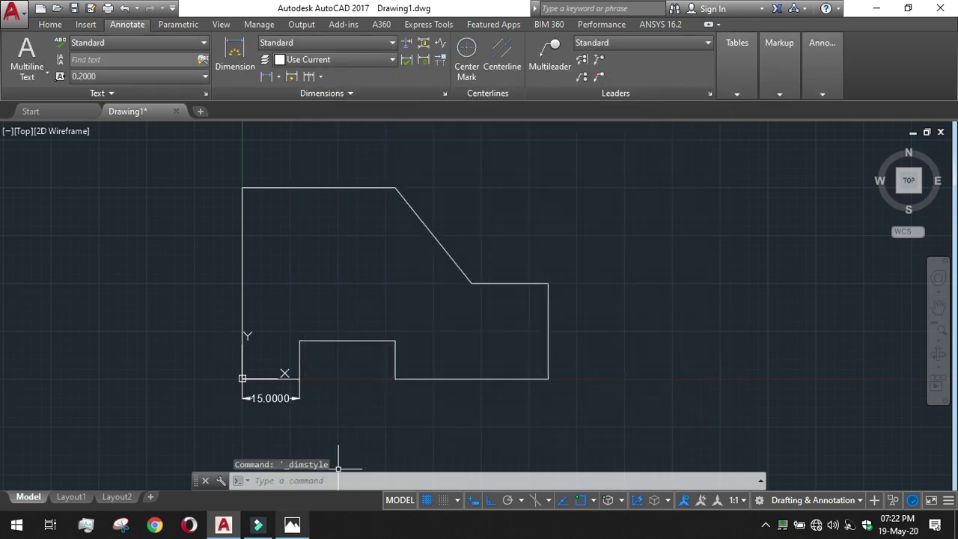
# Step: Switch to Photos to examine the dimension text format and placement in the problem drawing full screen, and return to AutoCAD
pyautogui.click(292, 524)
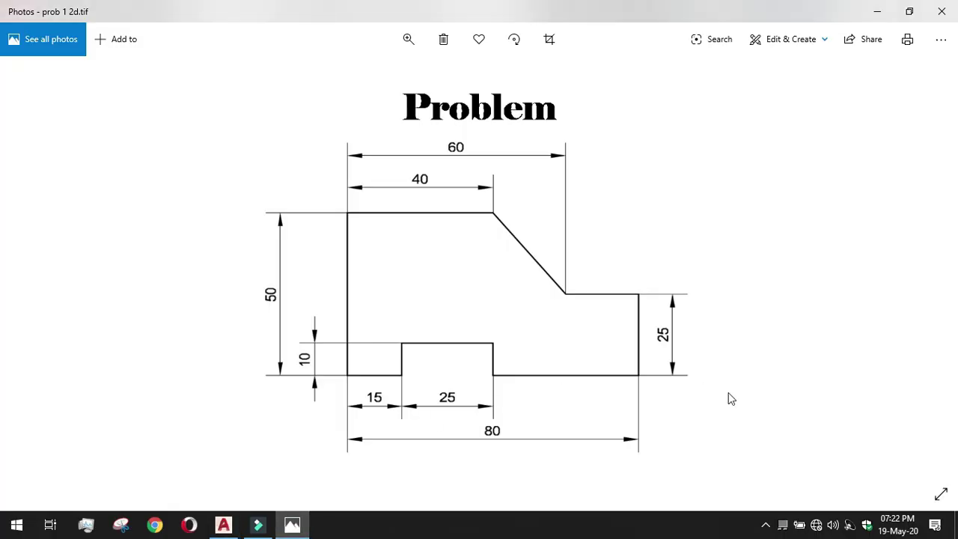
pyautogui.click(941, 494)
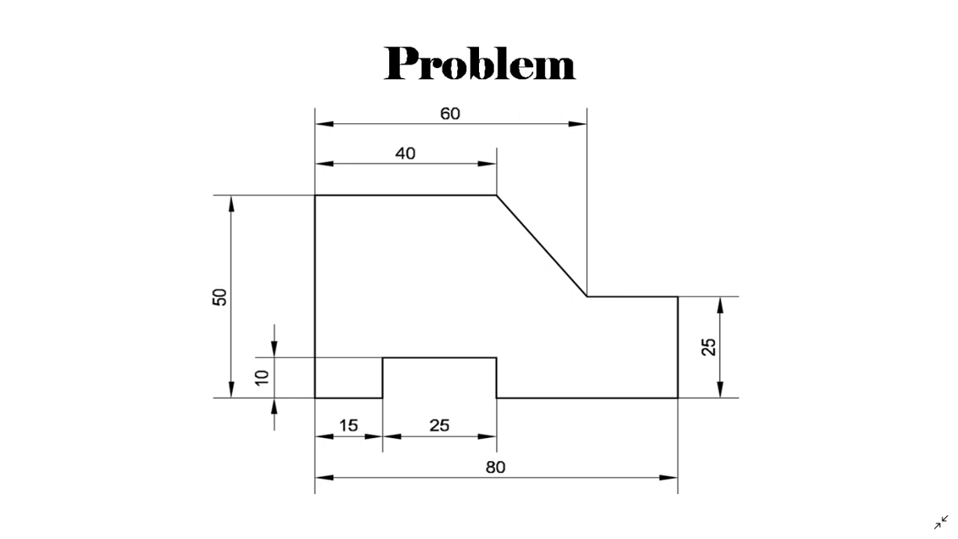
pyautogui.click(225, 526)
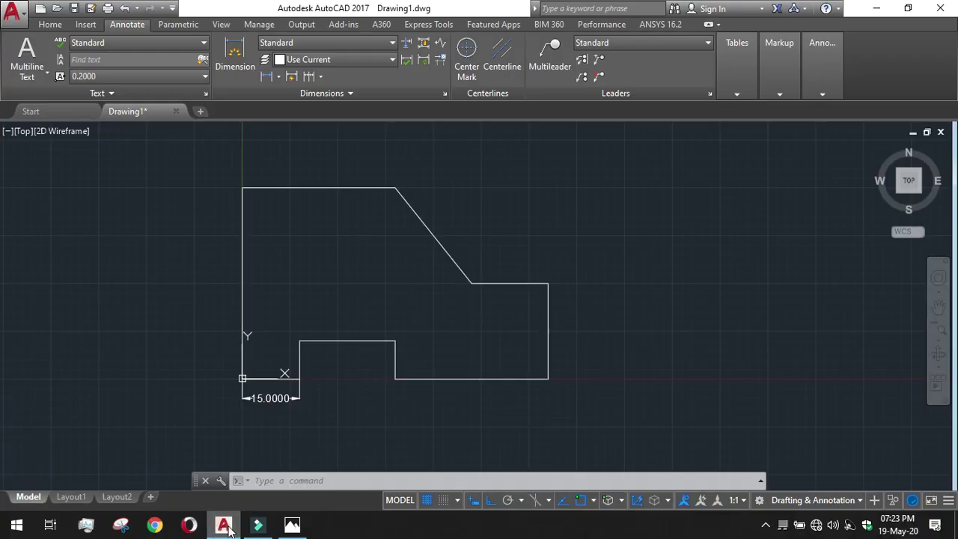
# Step: Modify the Standard dimension style so its linear dimensions use a precision of 0
pyautogui.click(445, 93)
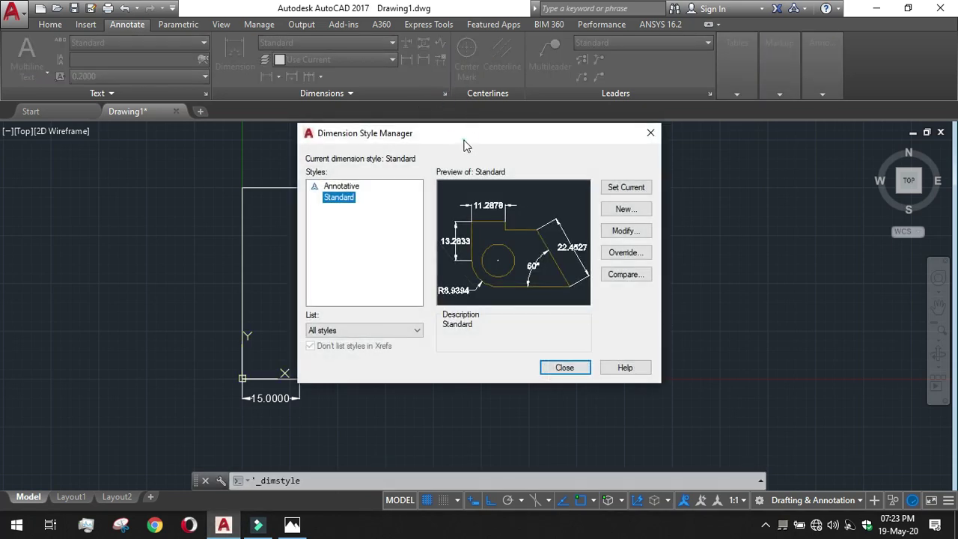
pyautogui.moveTo(463, 145); pyautogui.dragTo(303, 175)
pyautogui.click(447, 261)
pyautogui.moveTo(535, 91); pyautogui.dragTo(399, 93)
pyautogui.click(397, 122)
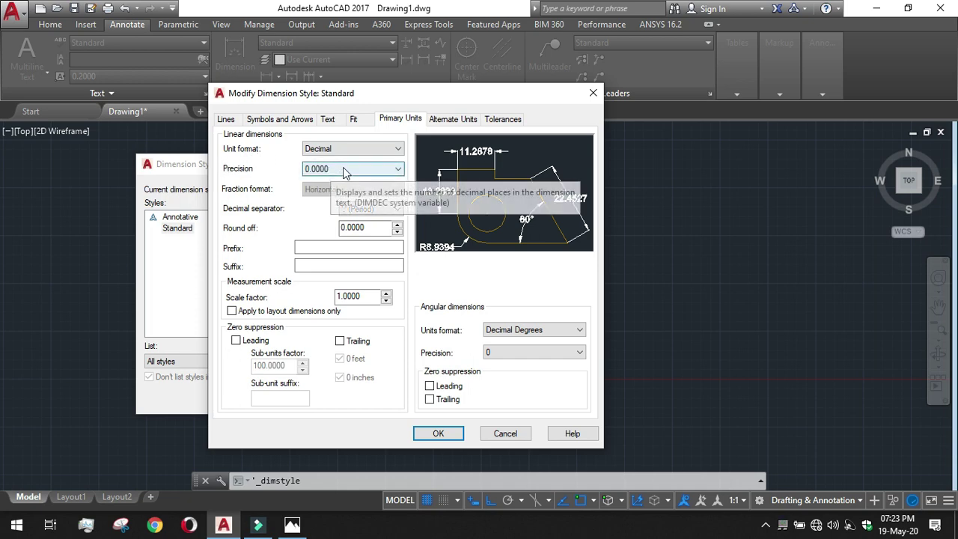
pyautogui.click(334, 169)
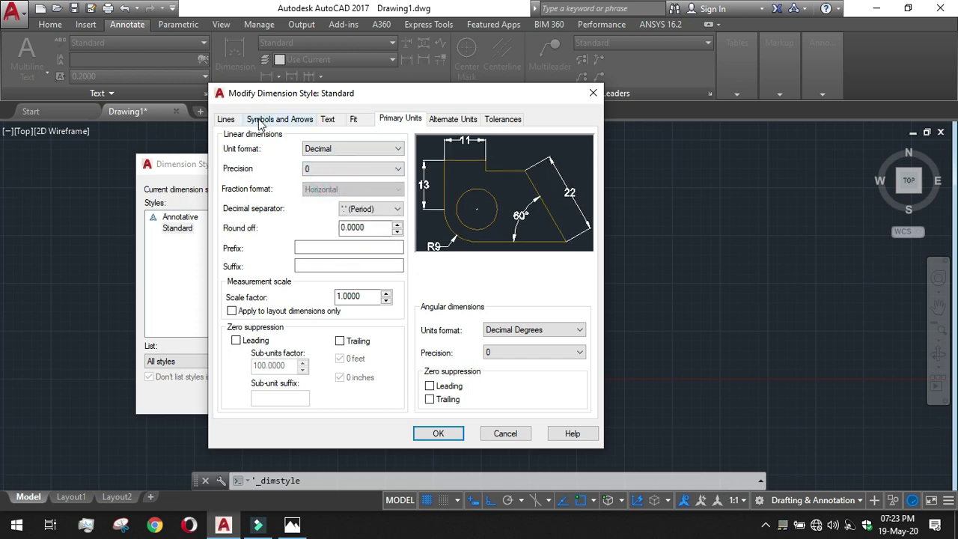
# Step: Align the Standard style's text with the dimension line, set its vertical placement to Above, and apply the style
pyautogui.click(328, 119)
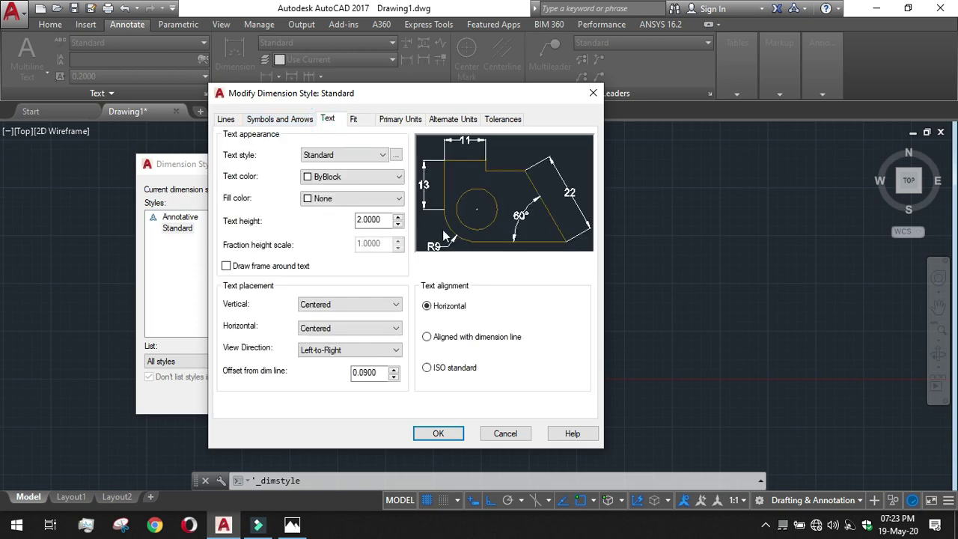
pyautogui.click(427, 338)
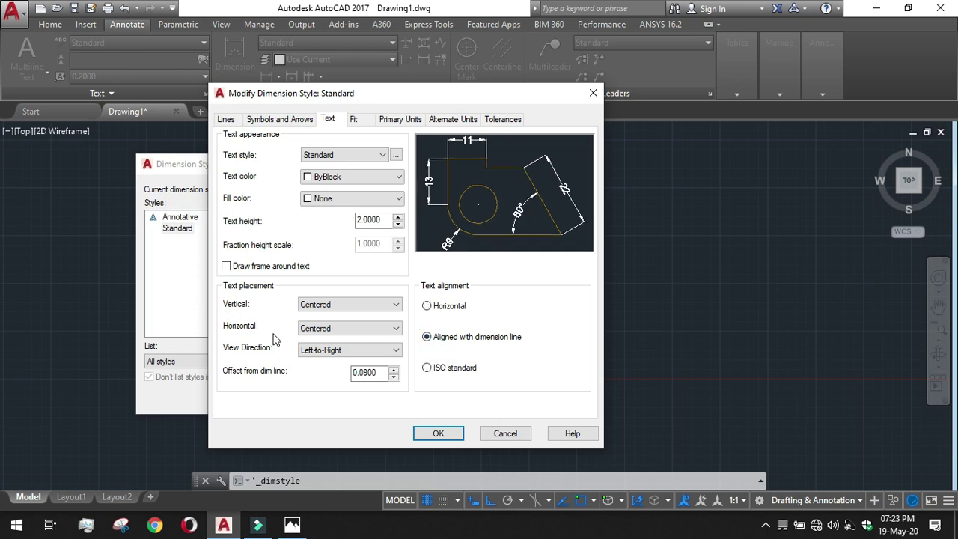
pyautogui.click(320, 307)
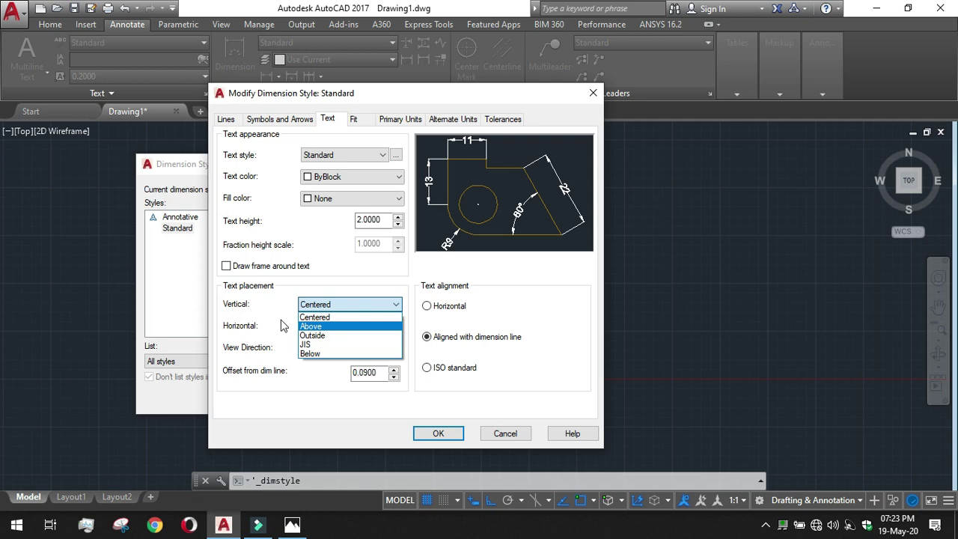
pyautogui.click(351, 327)
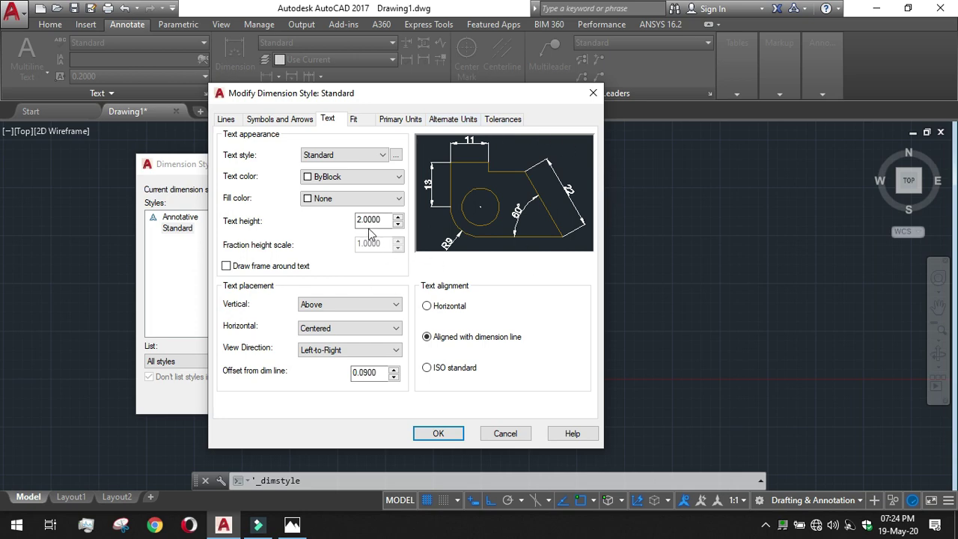
pyautogui.click(434, 434)
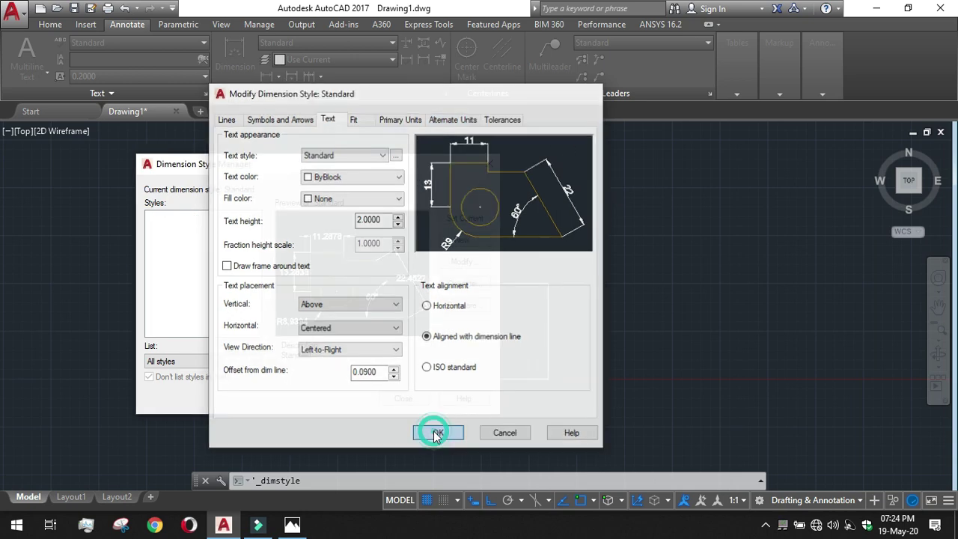
pyautogui.click(403, 399)
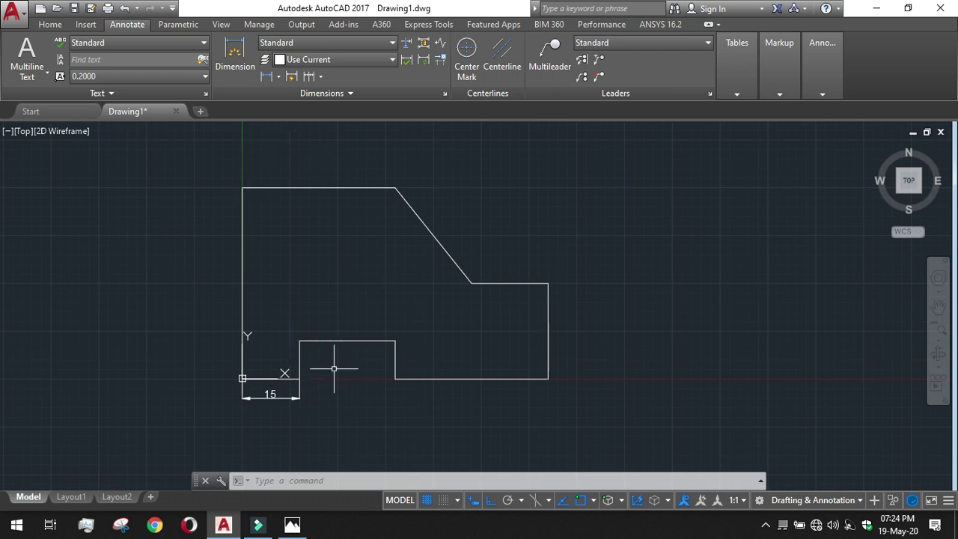
# Step: Add a continued dimension across the notch width, chained from the dimension of the first base segment
pyautogui.click(321, 77)
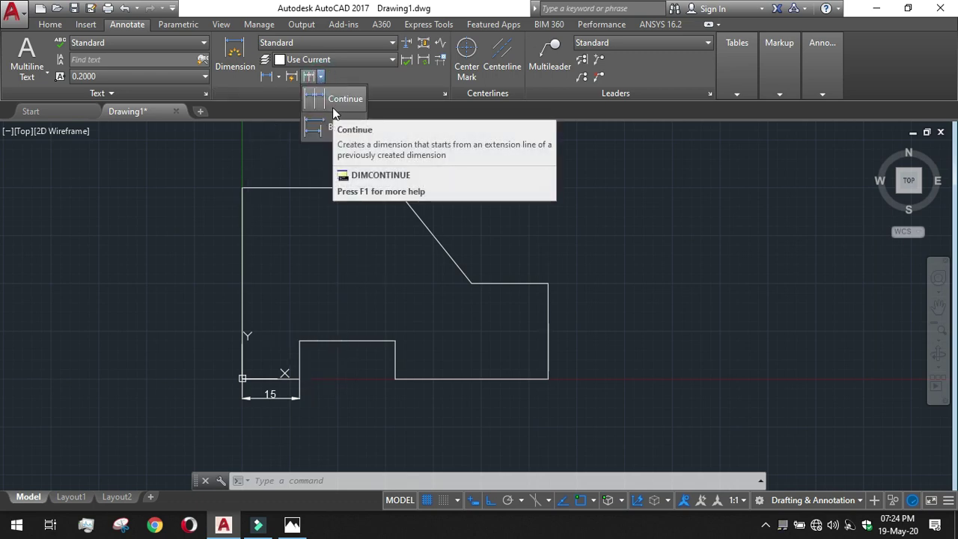
pyautogui.click(332, 107)
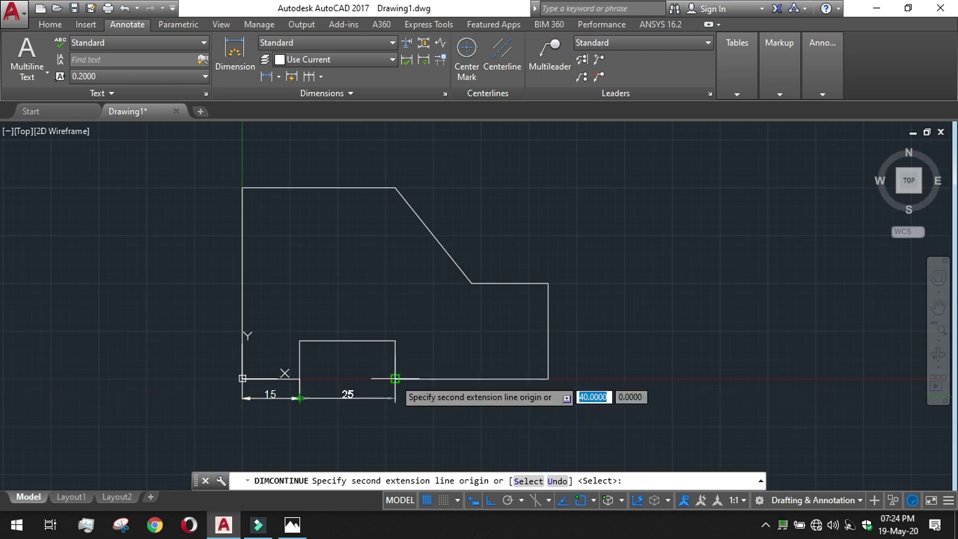
pyautogui.click(395, 379)
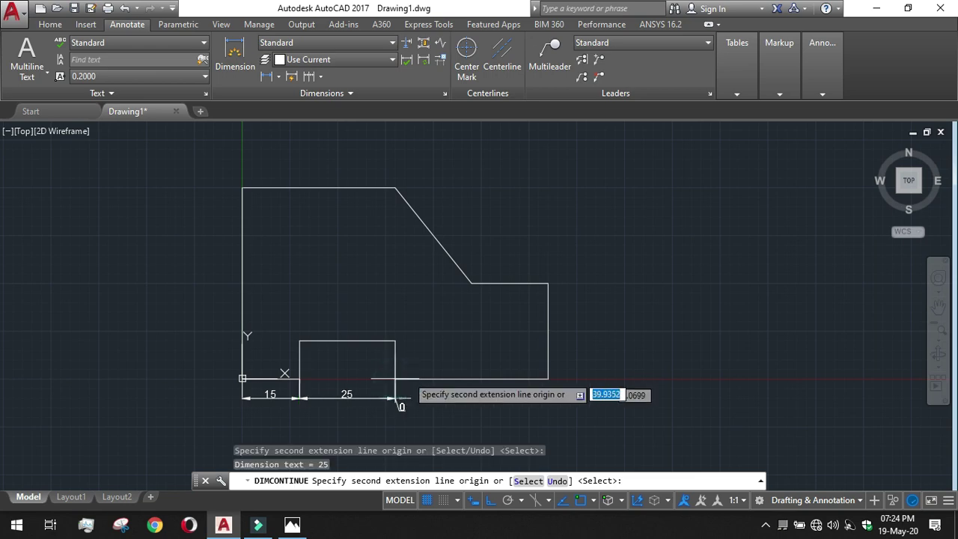
pyautogui.press('Return')
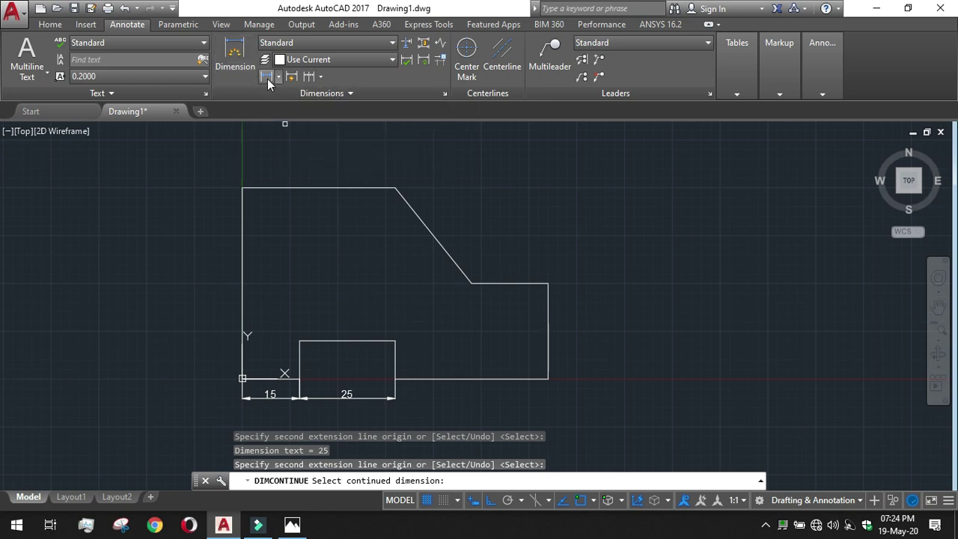
pyautogui.click(320, 76)
pyautogui.click(325, 131)
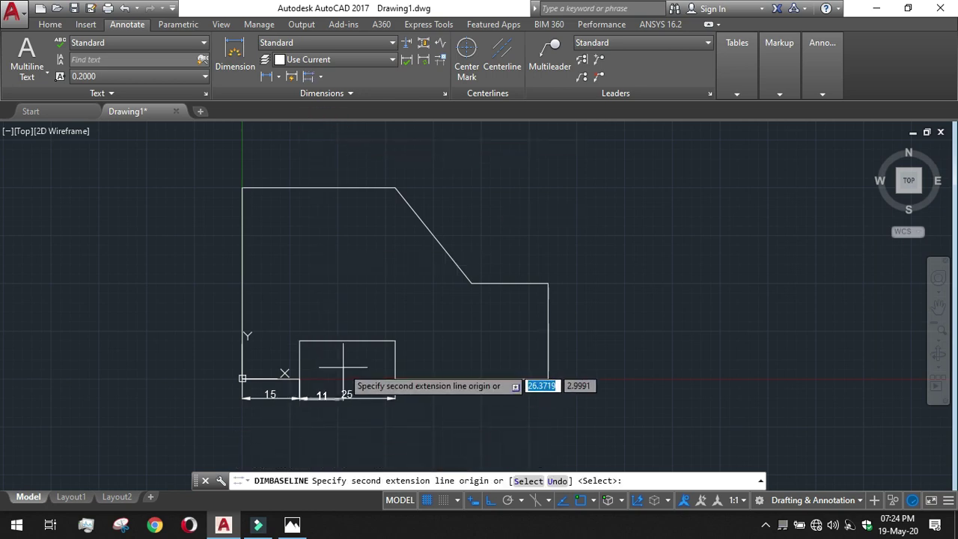
pyautogui.press('Escape')
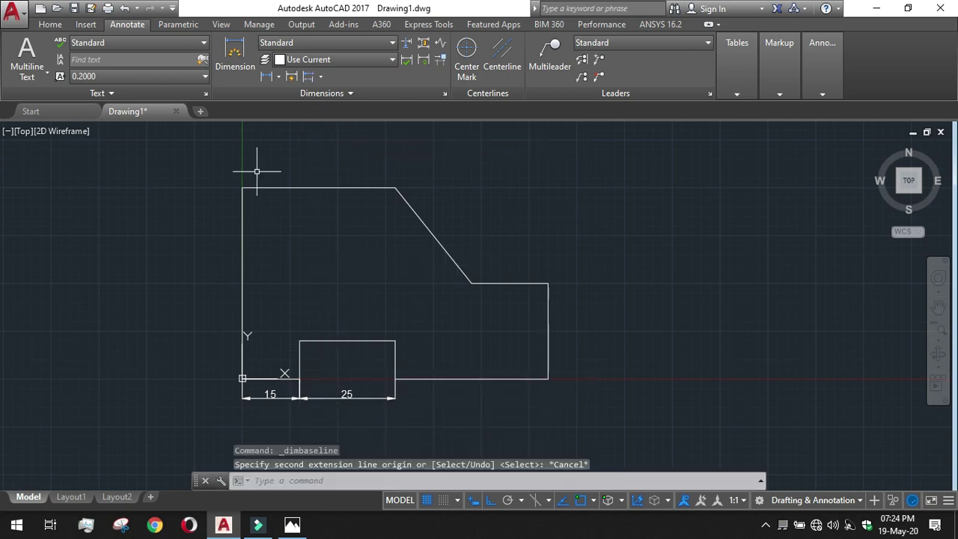
# Step: Add a linear dimension for the overall base length from the origin to the far base corner, placed below the chained dimensions
pyautogui.click(268, 78)
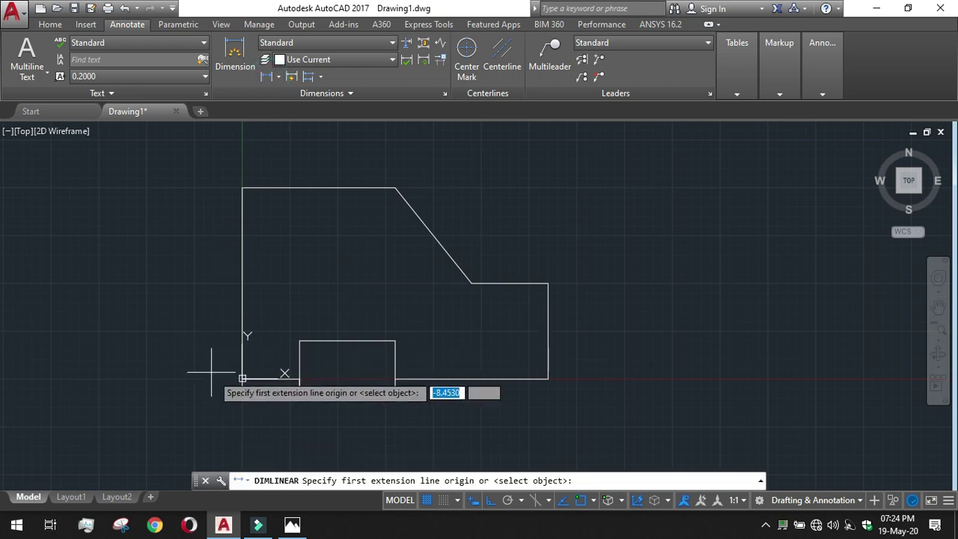
pyautogui.click(242, 378)
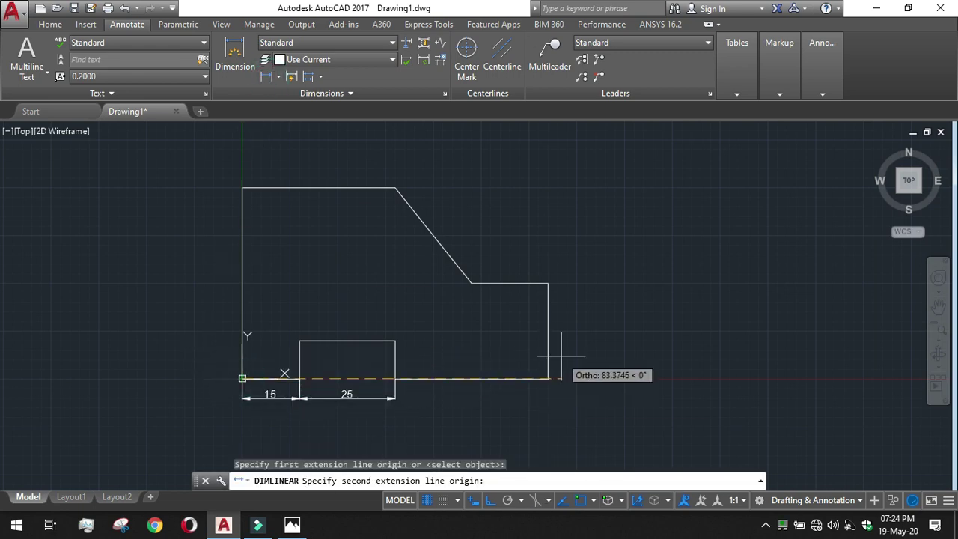
pyautogui.click(549, 378)
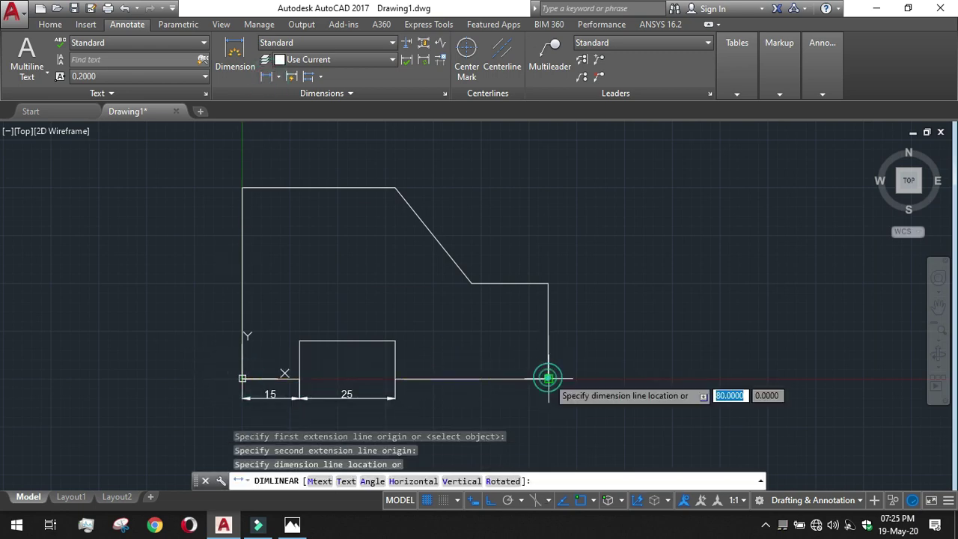
pyautogui.click(533, 421)
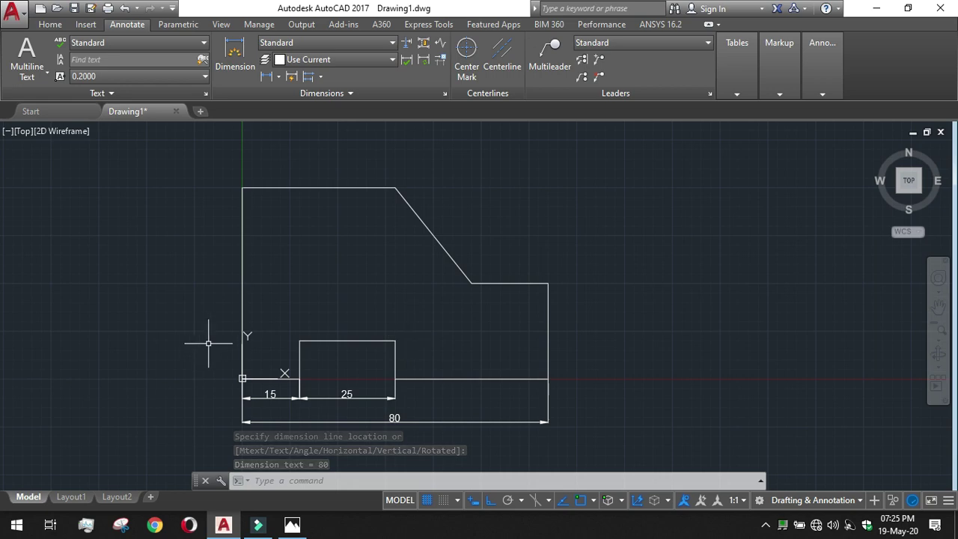
# Step: Add a vertical linear dimension for the notch depth, placed about 7 units outside the profile's tall vertical edge
pyautogui.click(266, 76)
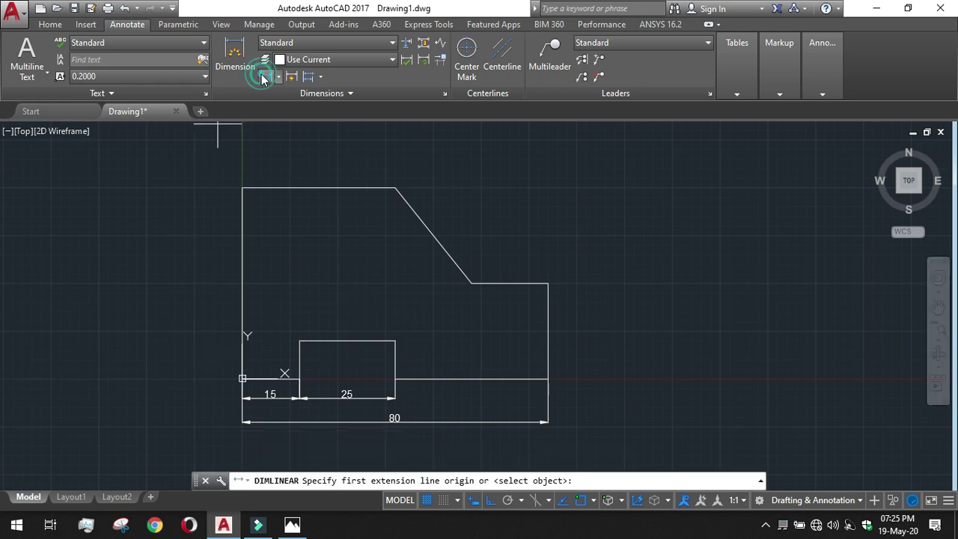
pyautogui.click(299, 341)
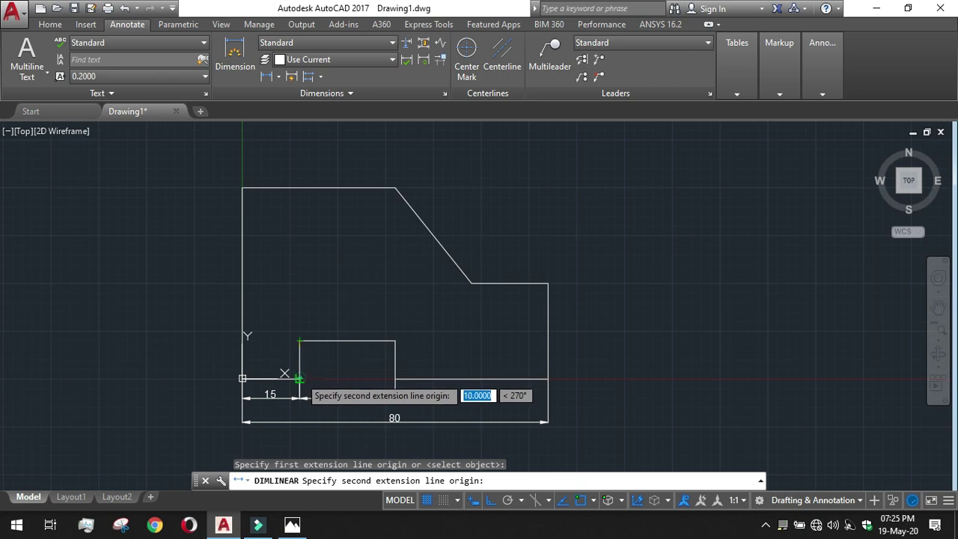
pyautogui.click(299, 379)
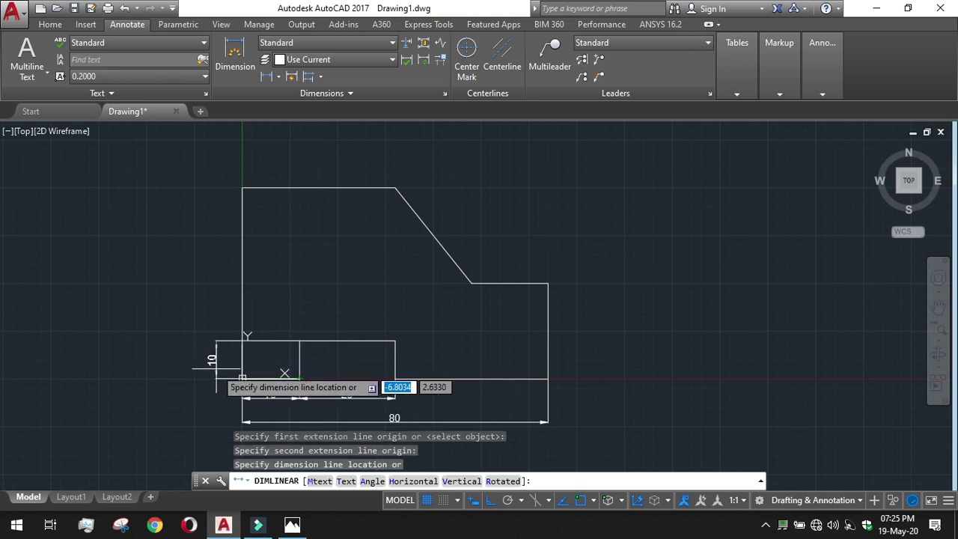
pyautogui.click(215, 368)
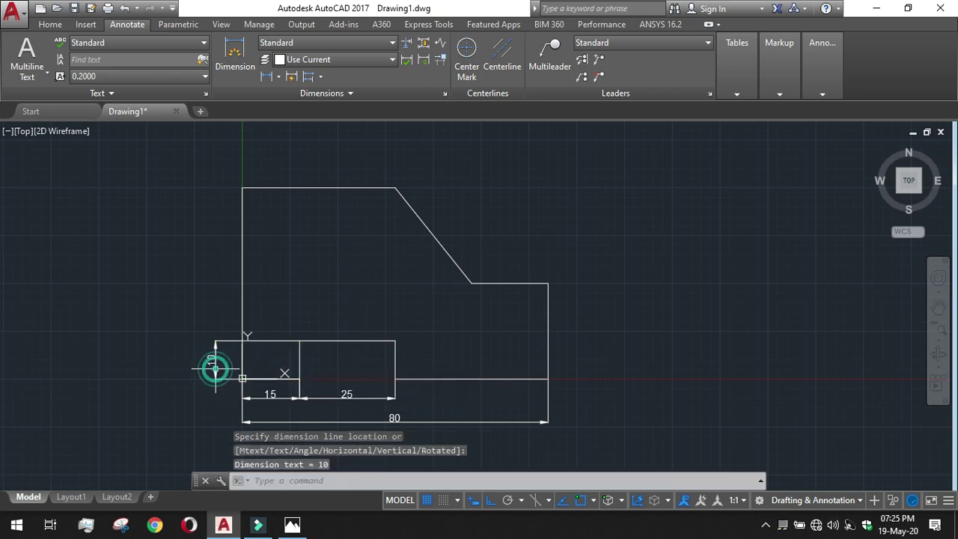
# Step: Add a vertical linear dimension for the profile's overall height from the origin, placed about 16 units outside the tall edge, beyond the notch-depth dimension
pyautogui.click(266, 77)
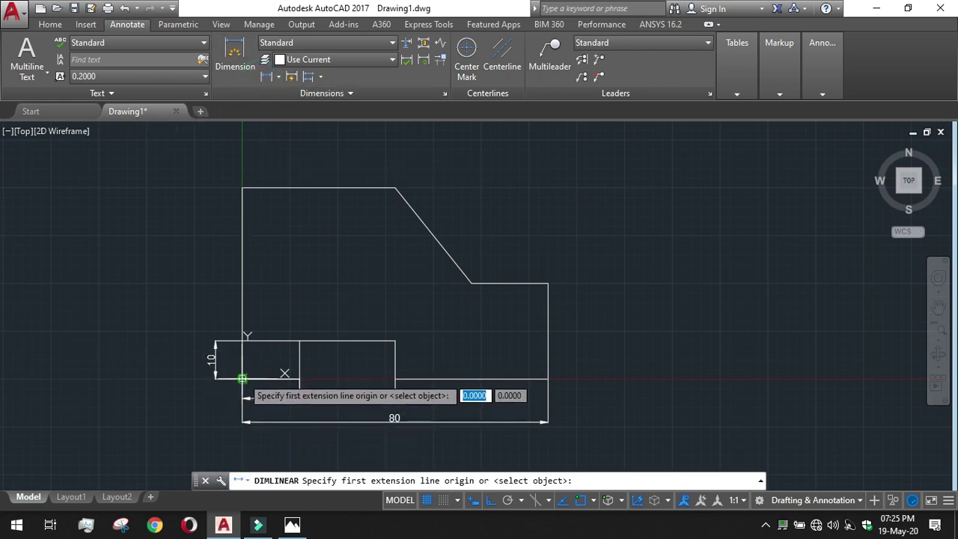
pyautogui.click(242, 378)
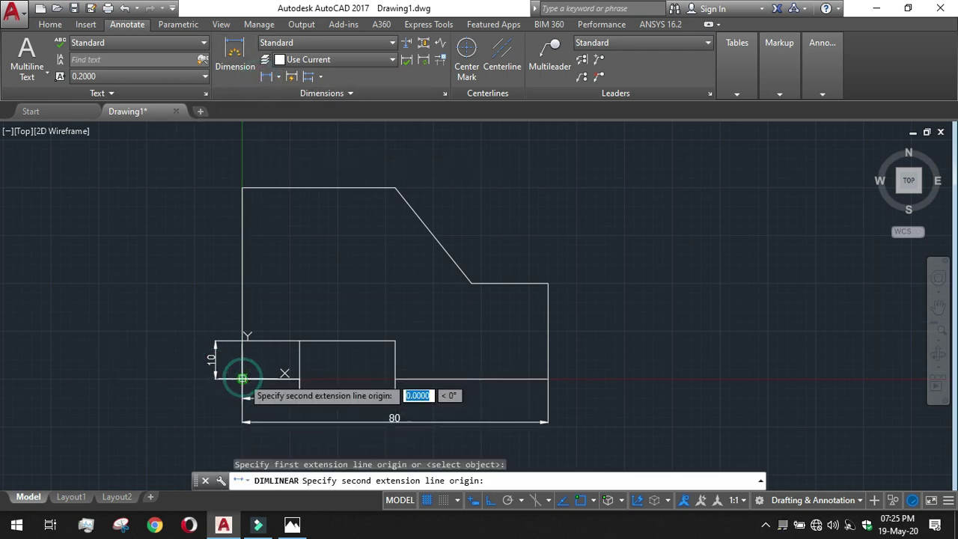
pyautogui.click(241, 186)
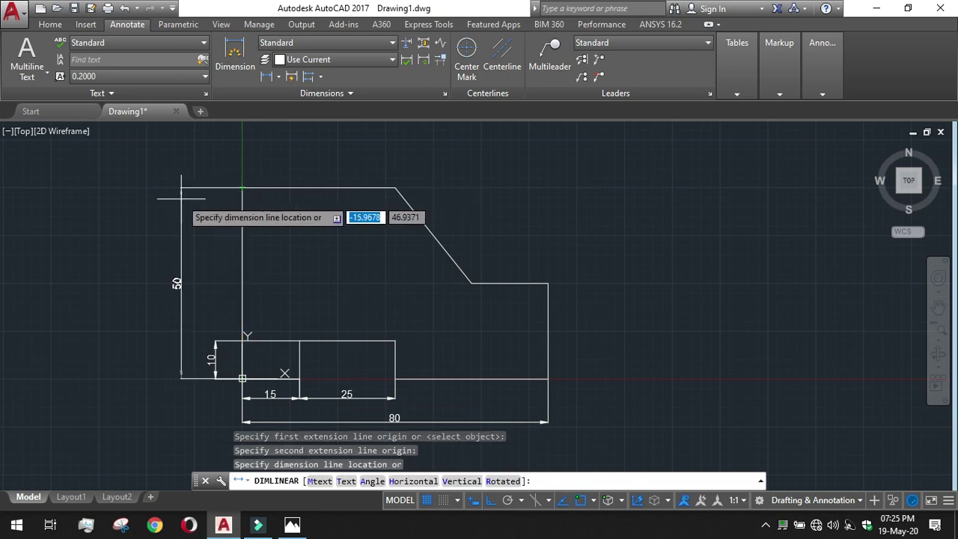
pyautogui.click(182, 199)
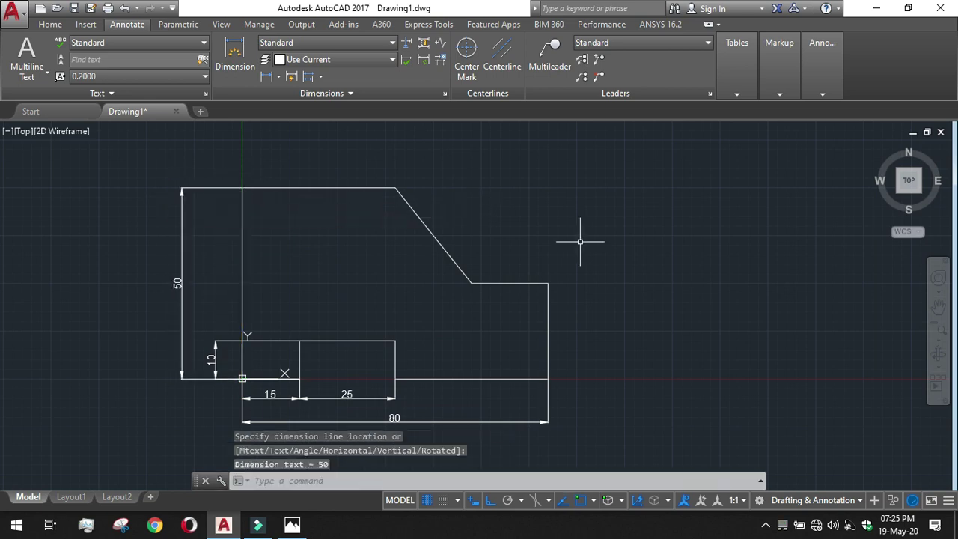
# Step: Add a vertical linear dimension to the short vertical edge at the profile's far end, placed about 8 units outside it
pyautogui.click(267, 76)
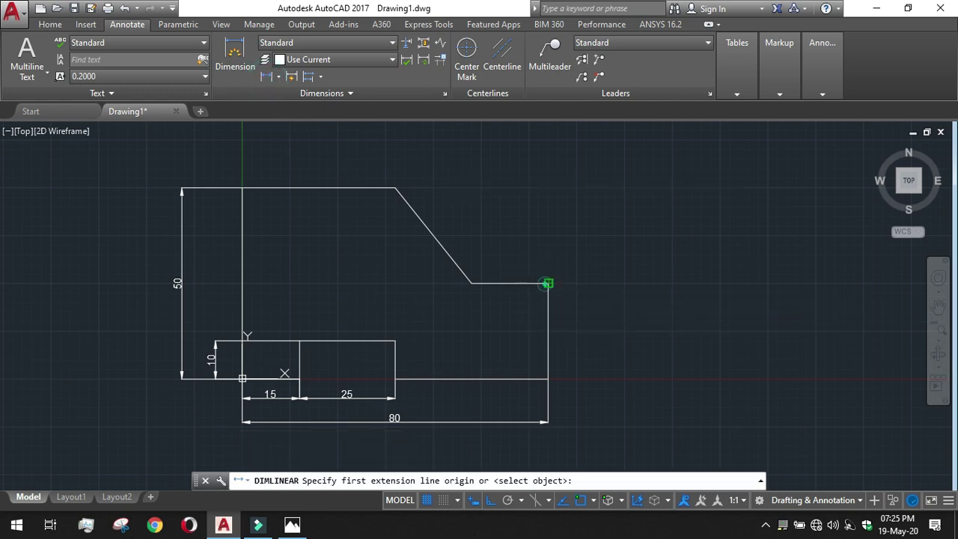
pyautogui.click(548, 283)
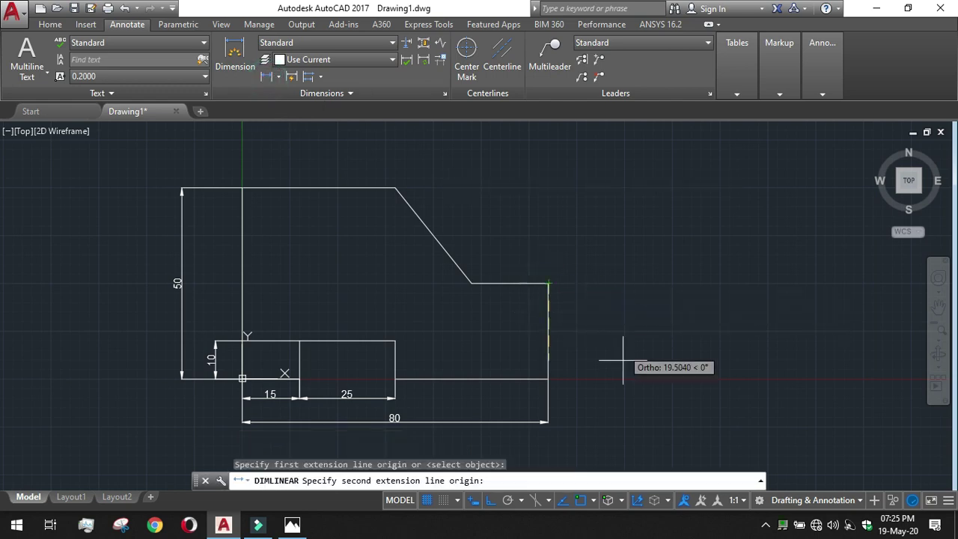
pyautogui.click(548, 378)
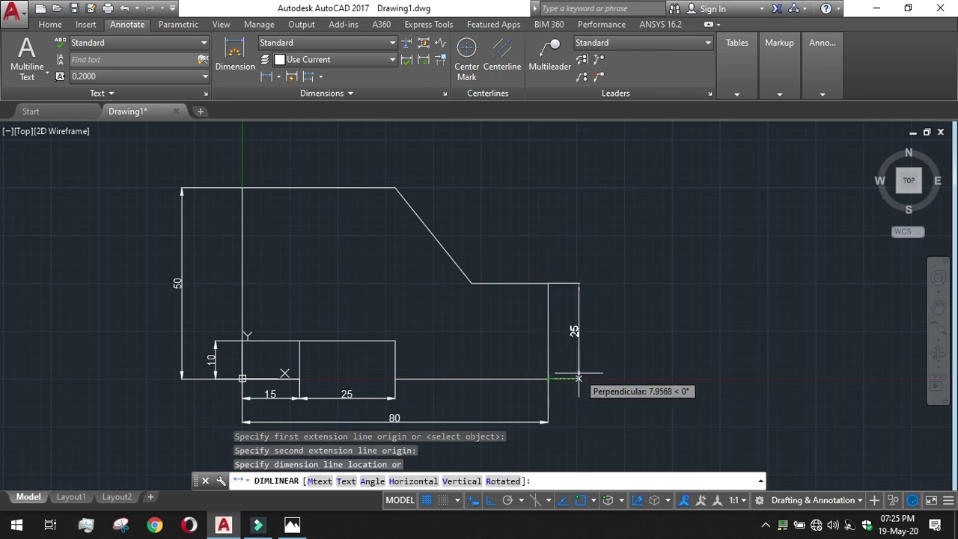
pyautogui.click(578, 378)
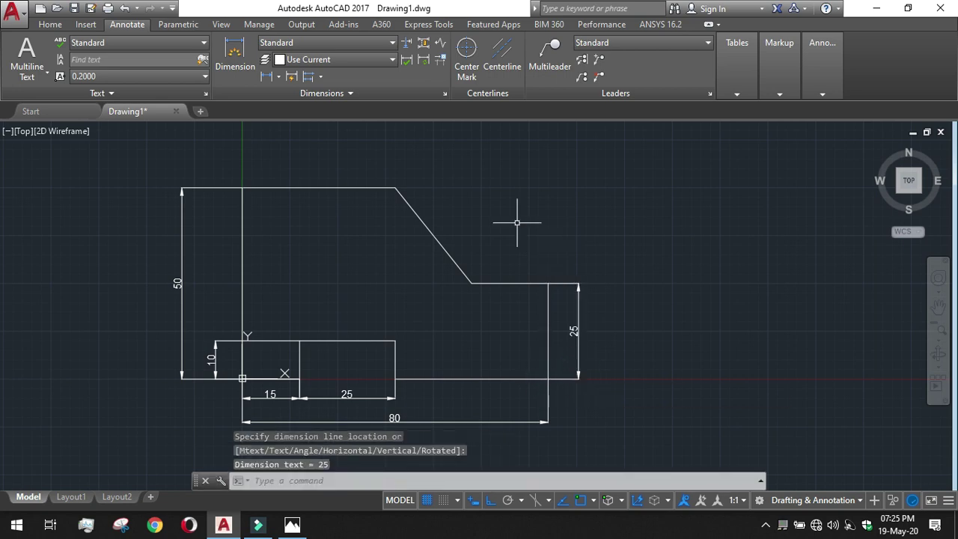
# Step: Add a horizontal linear dimension for the profile's top edge, placed just above it and ending at the start of the slope
pyautogui.click(266, 76)
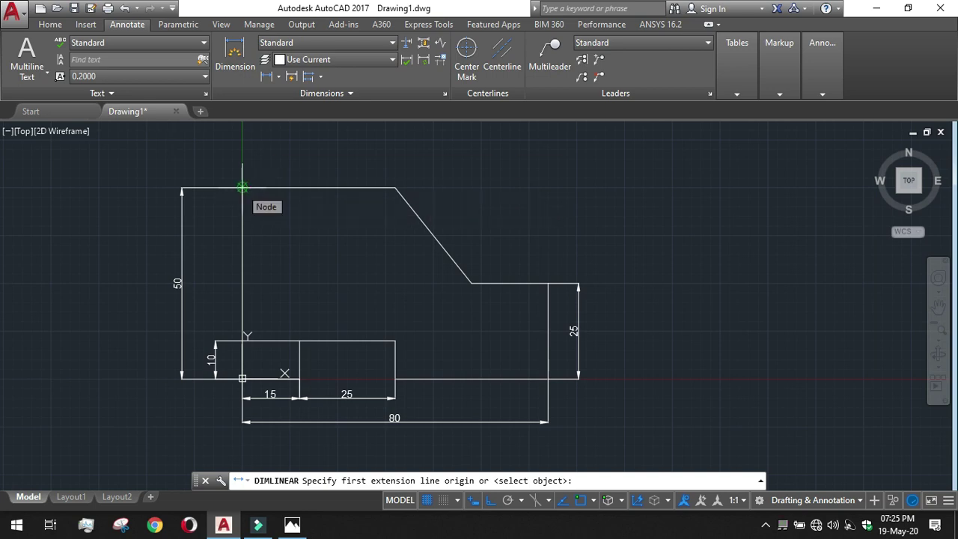
pyautogui.click(242, 187)
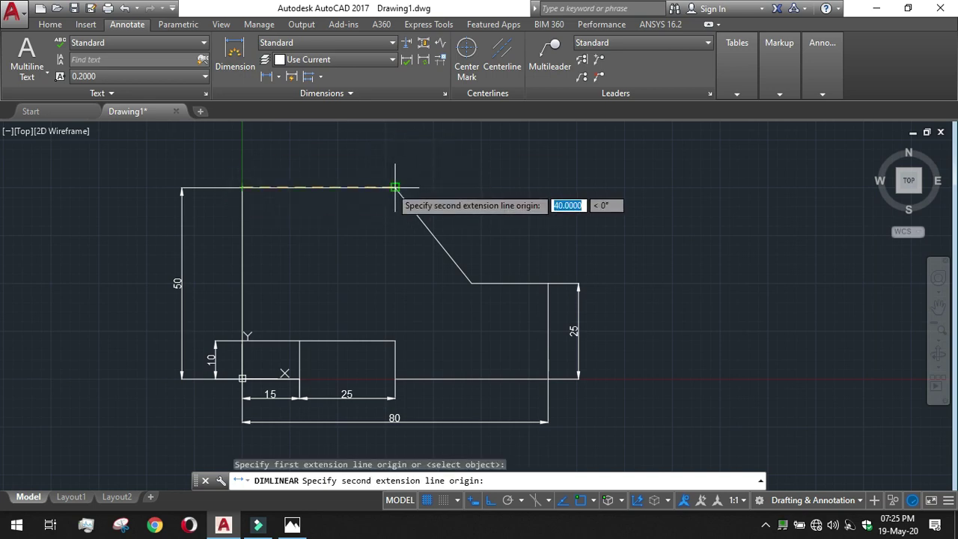
pyautogui.click(395, 187)
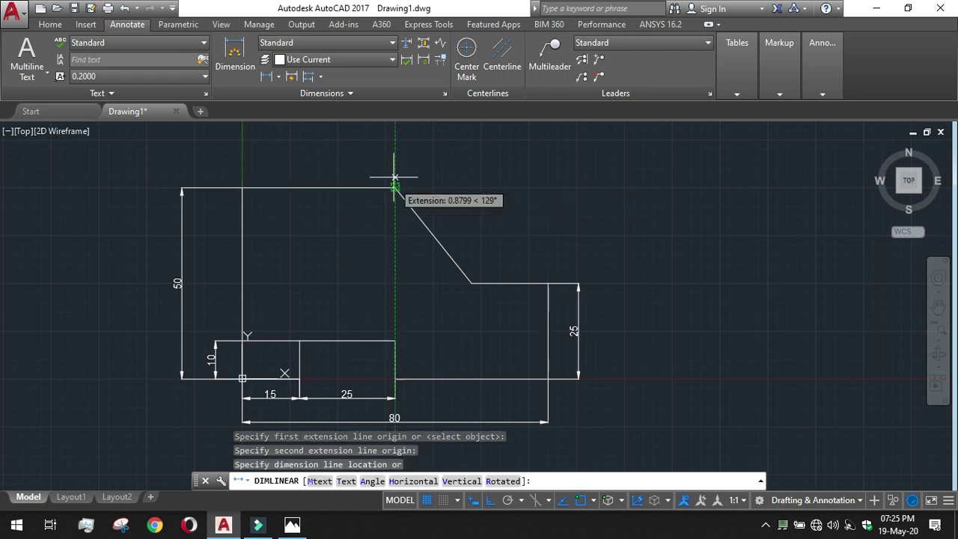
pyautogui.click(395, 169)
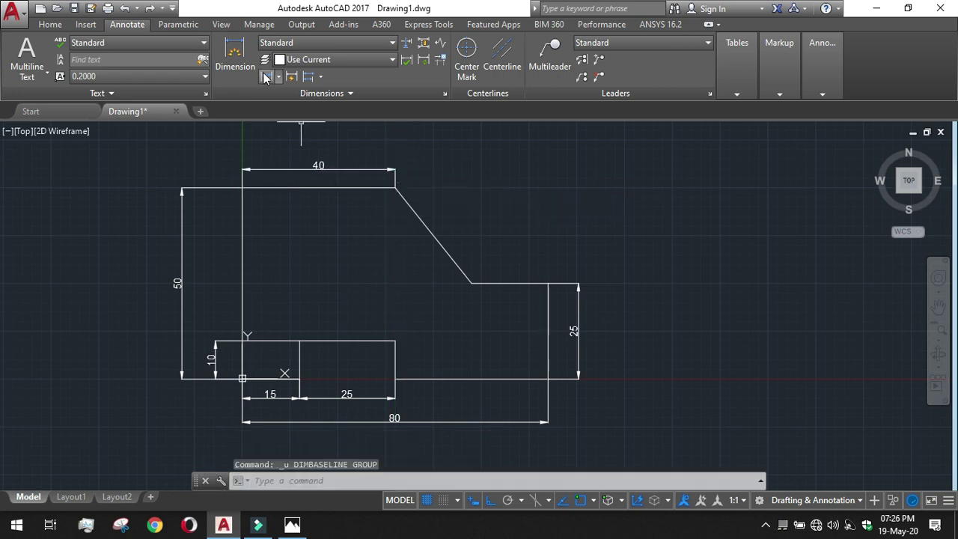
# Step: Add a horizontal linear dimension from the profile's upper corner on the Y axis to the slope's lower end, placed above the top-edge dimension
pyautogui.click(235, 56)
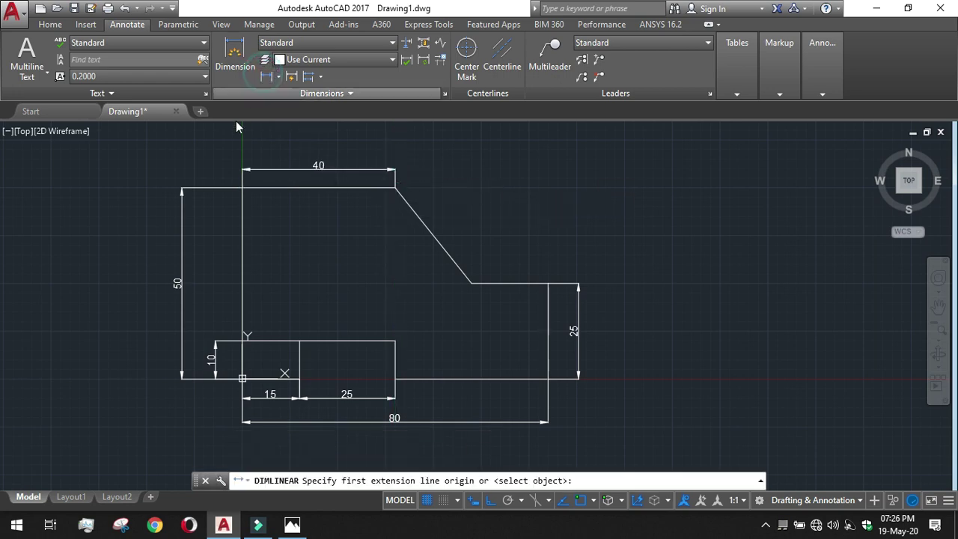
pyautogui.click(241, 187)
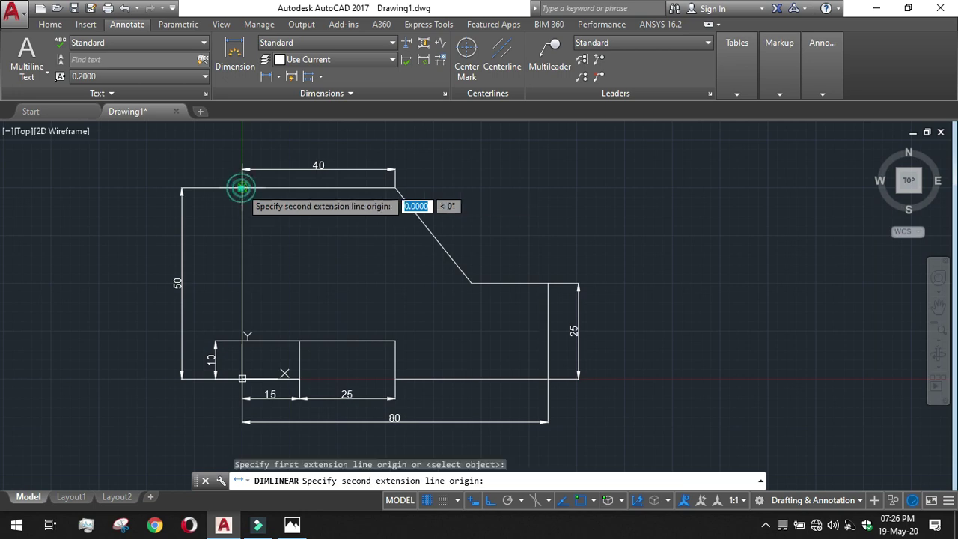
pyautogui.click(472, 282)
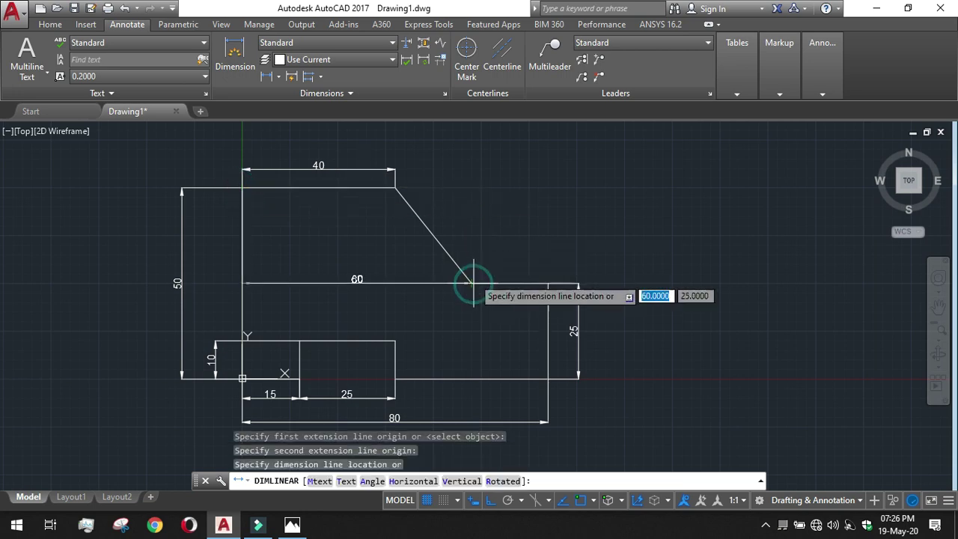
pyautogui.click(457, 141)
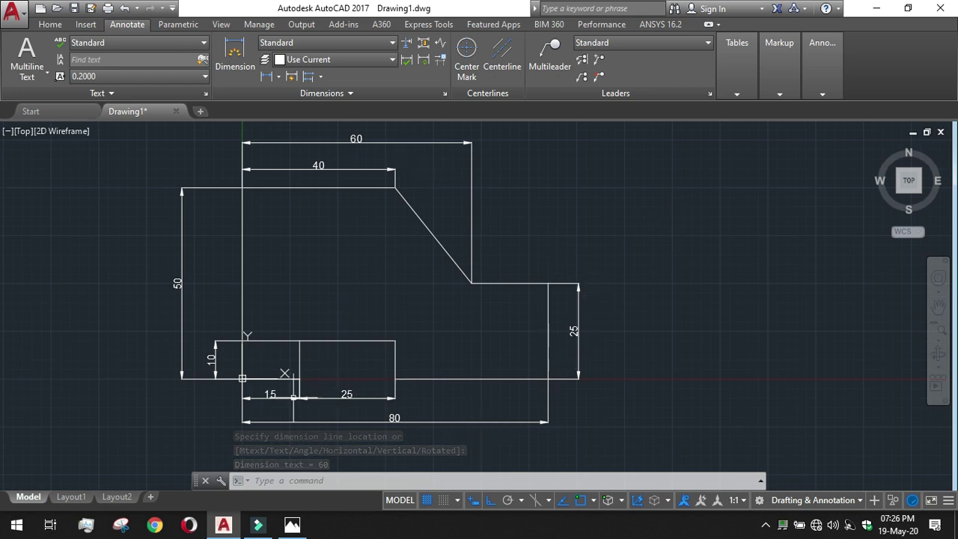
# Step: Set the Standard dimension style's text offset from the dimension line to 0.5 and apply the change
pyautogui.click(211, 358)
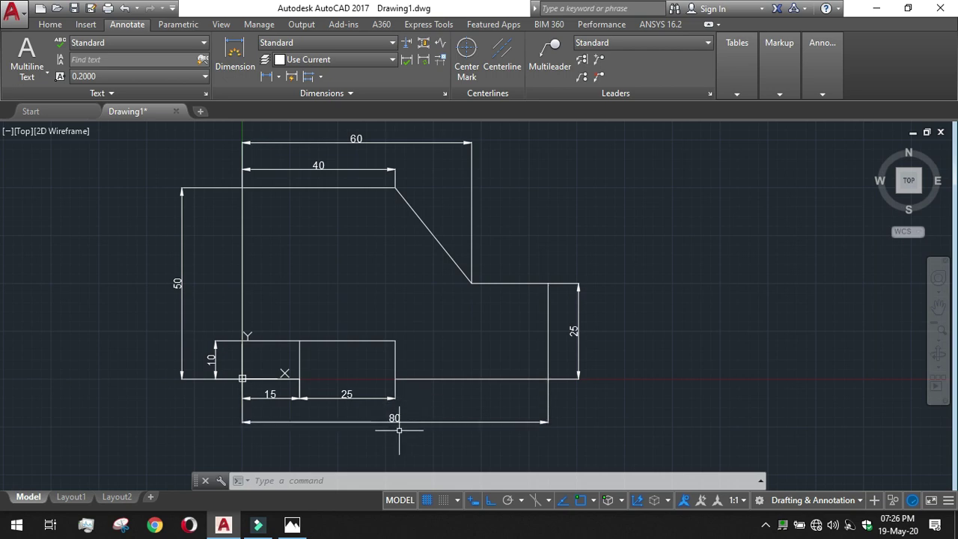
pyautogui.click(445, 94)
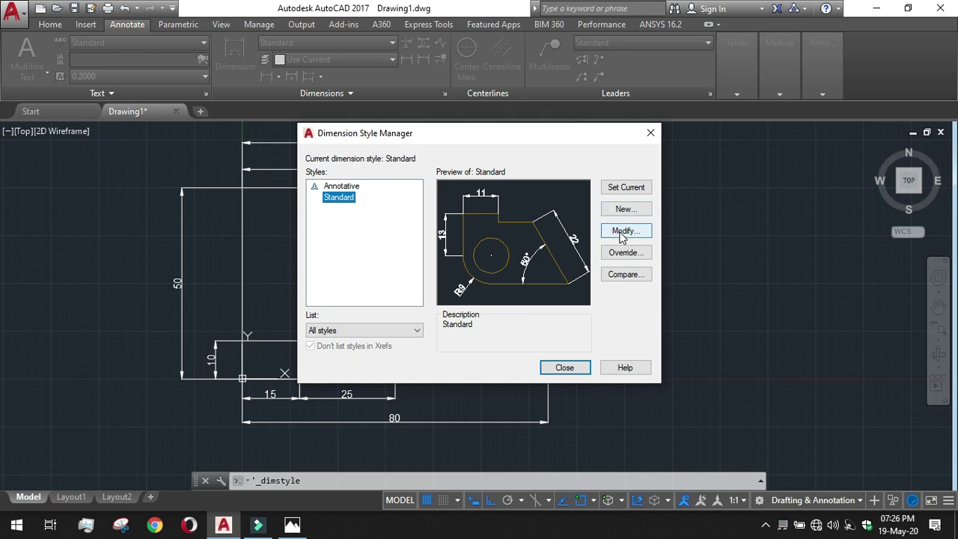
pyautogui.click(624, 231)
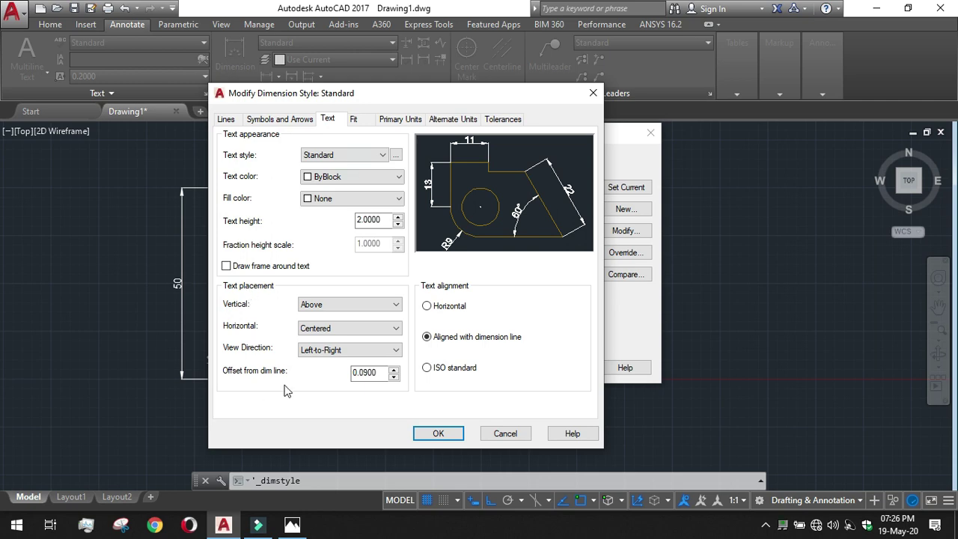
pyautogui.doubleClick(380, 375)
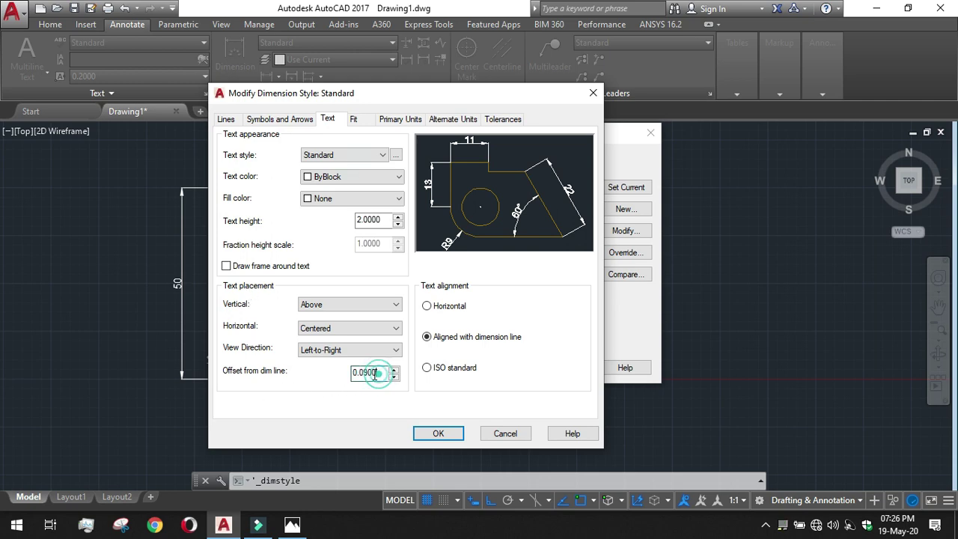
pyautogui.write('0.5')
pyautogui.click(438, 434)
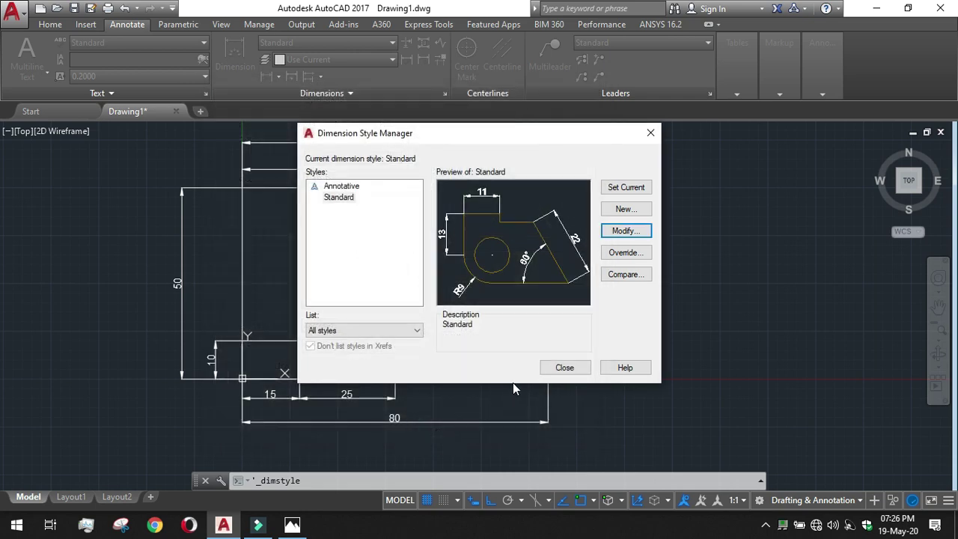
pyautogui.click(563, 367)
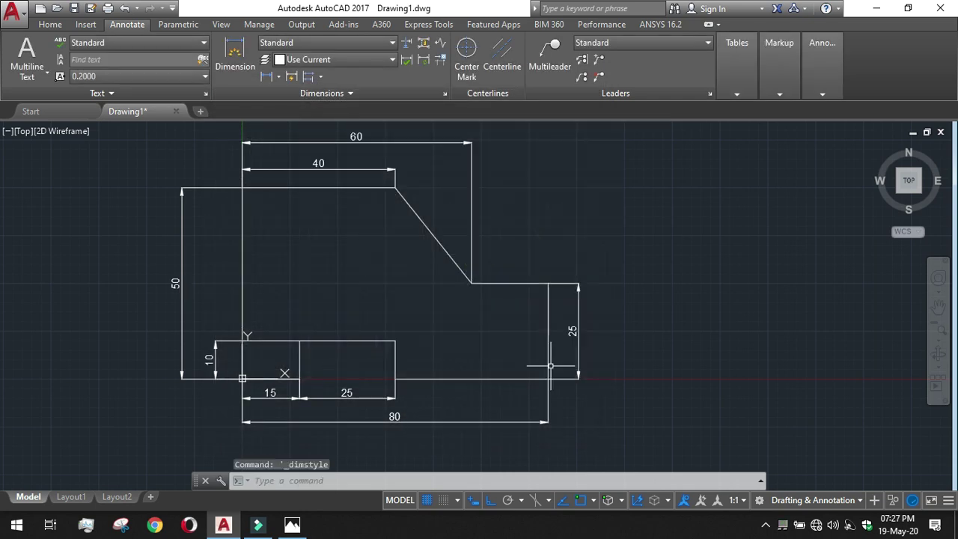